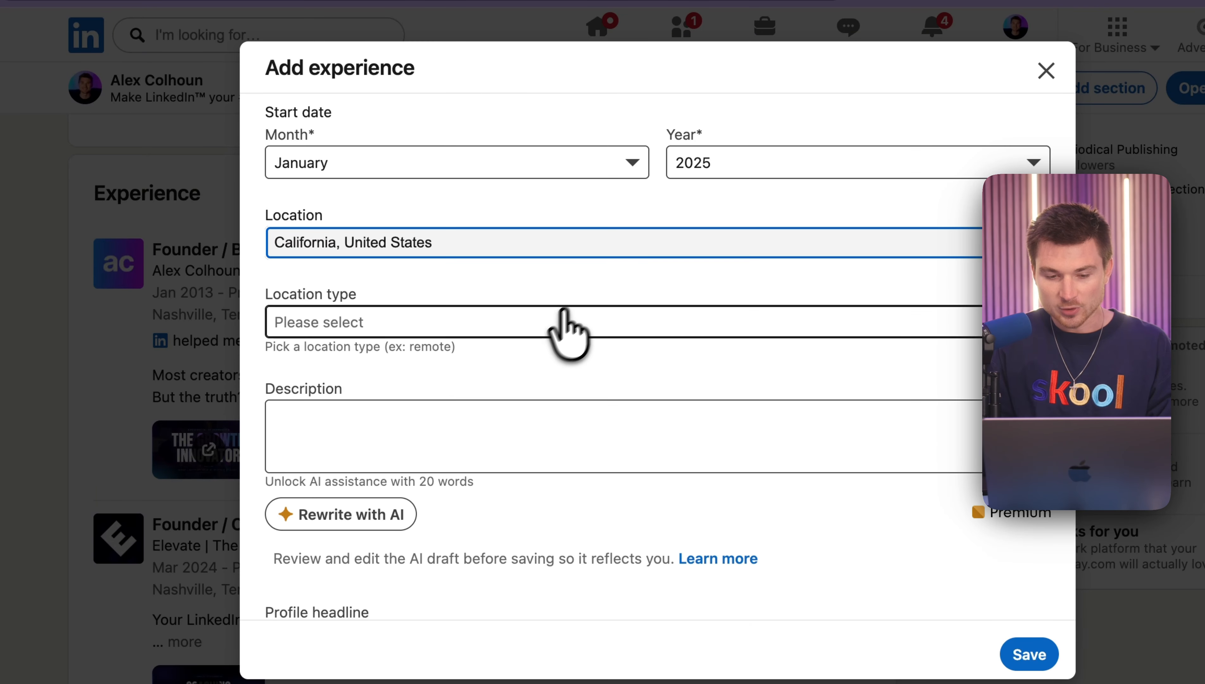
# - Set the Apple internship's location type to On-site and save the position, dismissing the work-email verification
pyautogui.click(565, 325)
pyautogui.click(487, 343)
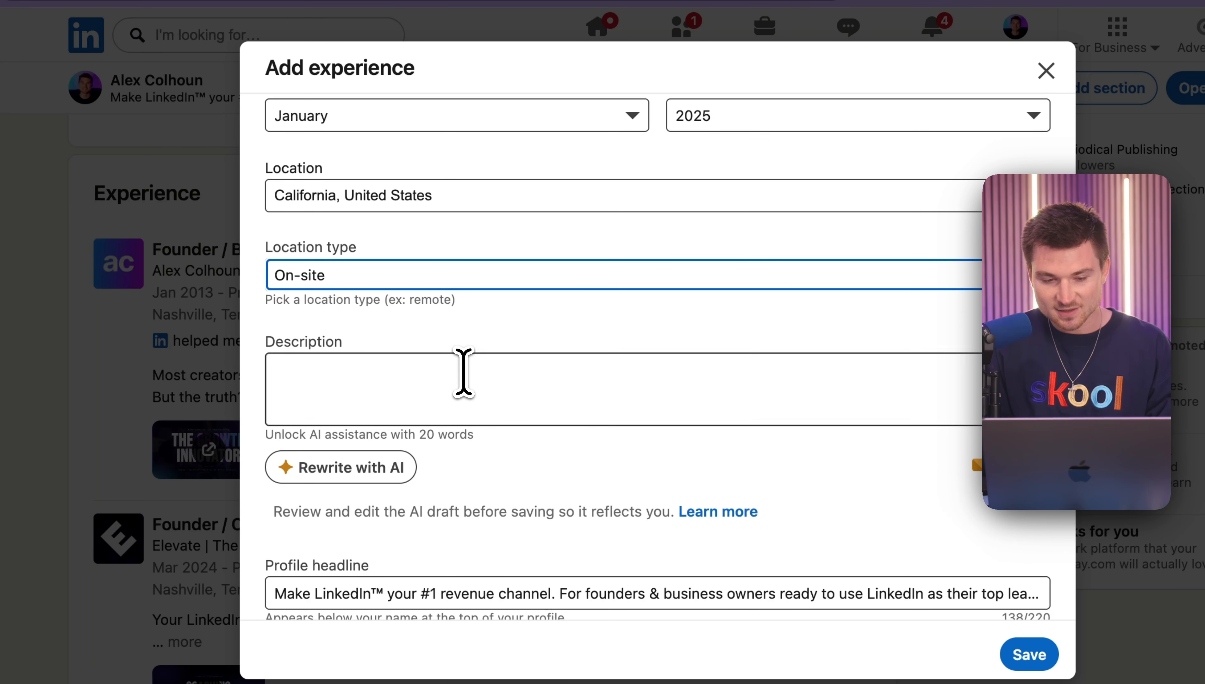
pyautogui.click(463, 369)
pyautogui.scroll(-5, 462, 370)
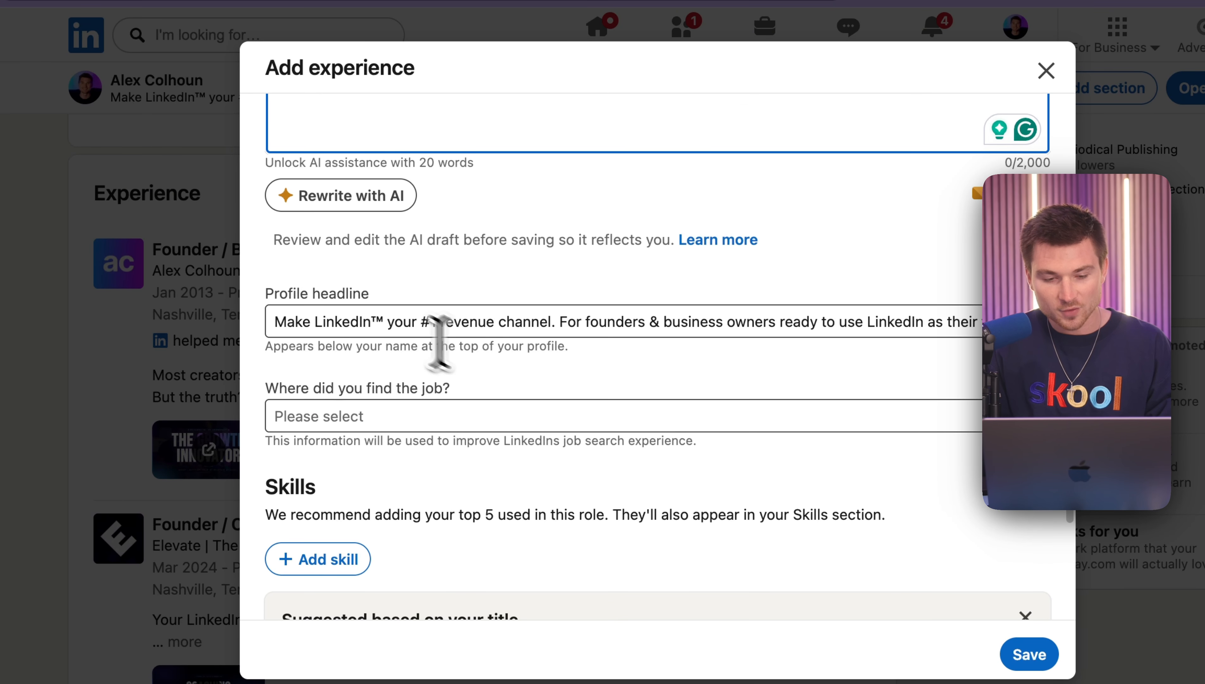
pyautogui.scroll(-6, 488, 355)
pyautogui.scroll(15, 450, 450)
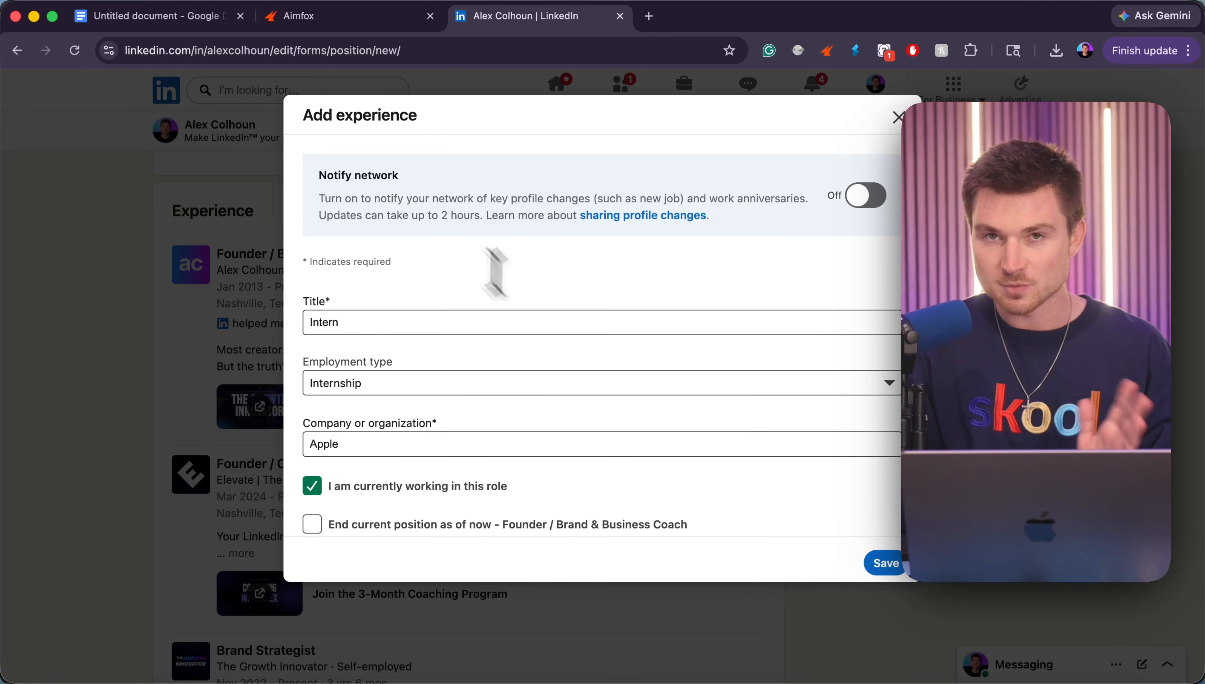
pyautogui.click(886, 563)
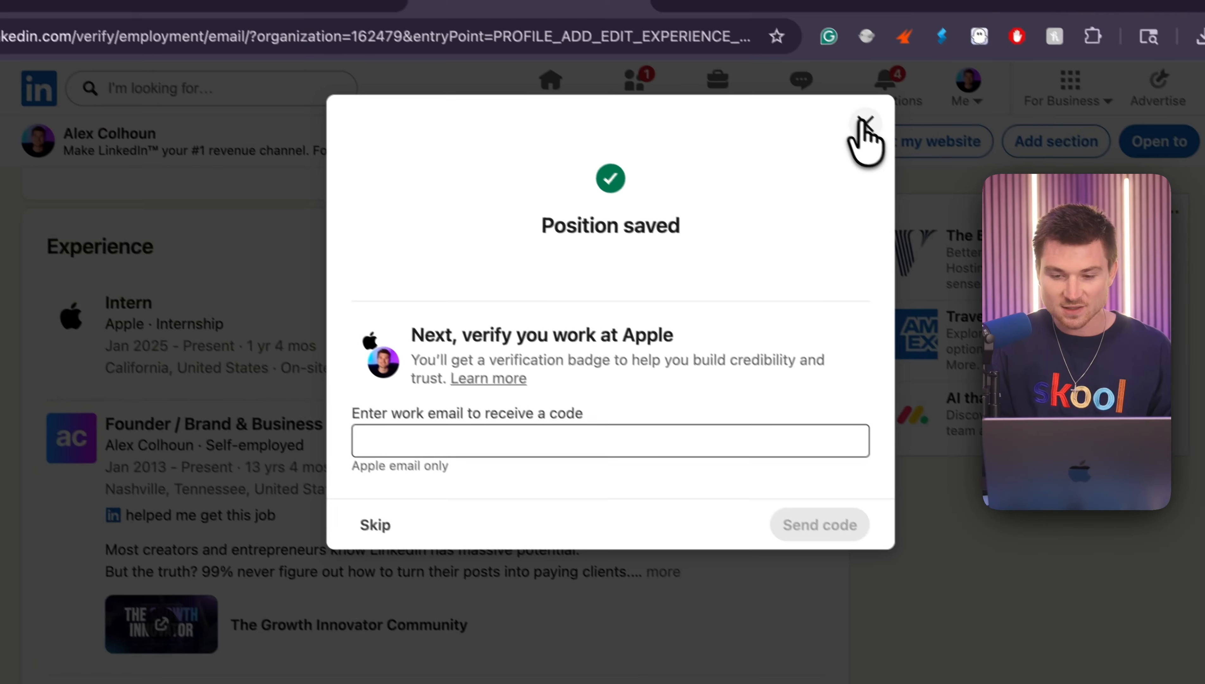
pyautogui.click(746, 25)
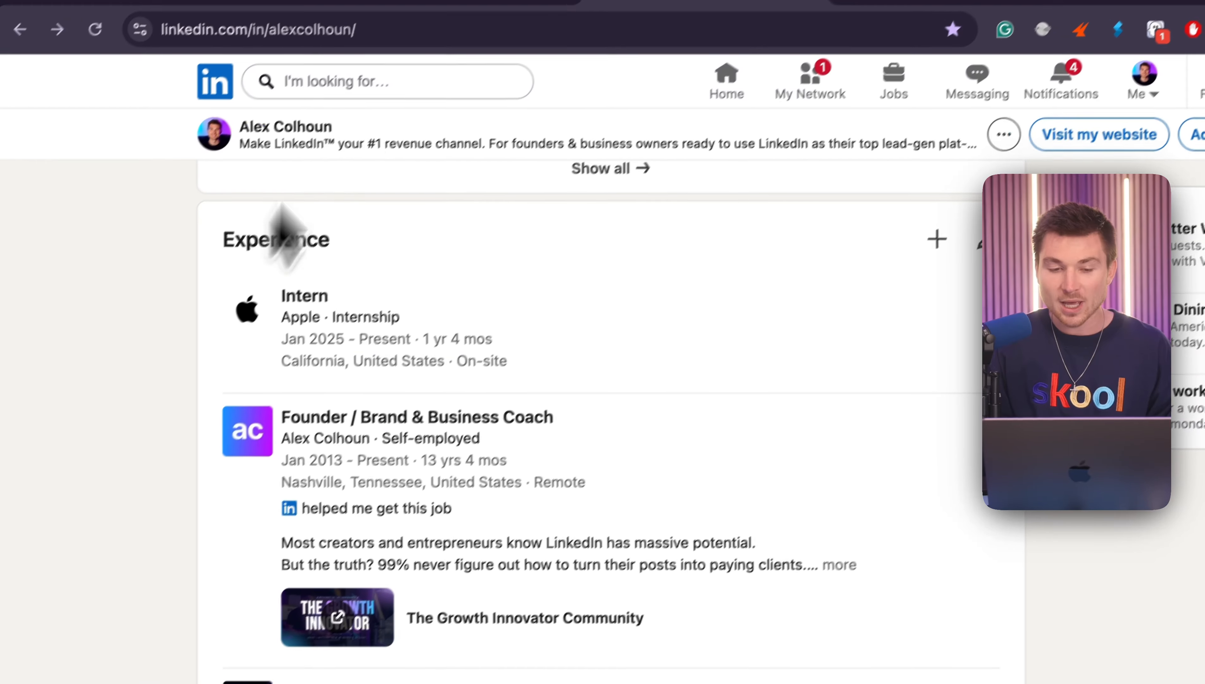
# - Switch to Aimfox and create an outbound Sales Navigator campaign, keeping its default name, account, outreach type and maximum targets
pyautogui.click(423, 19)
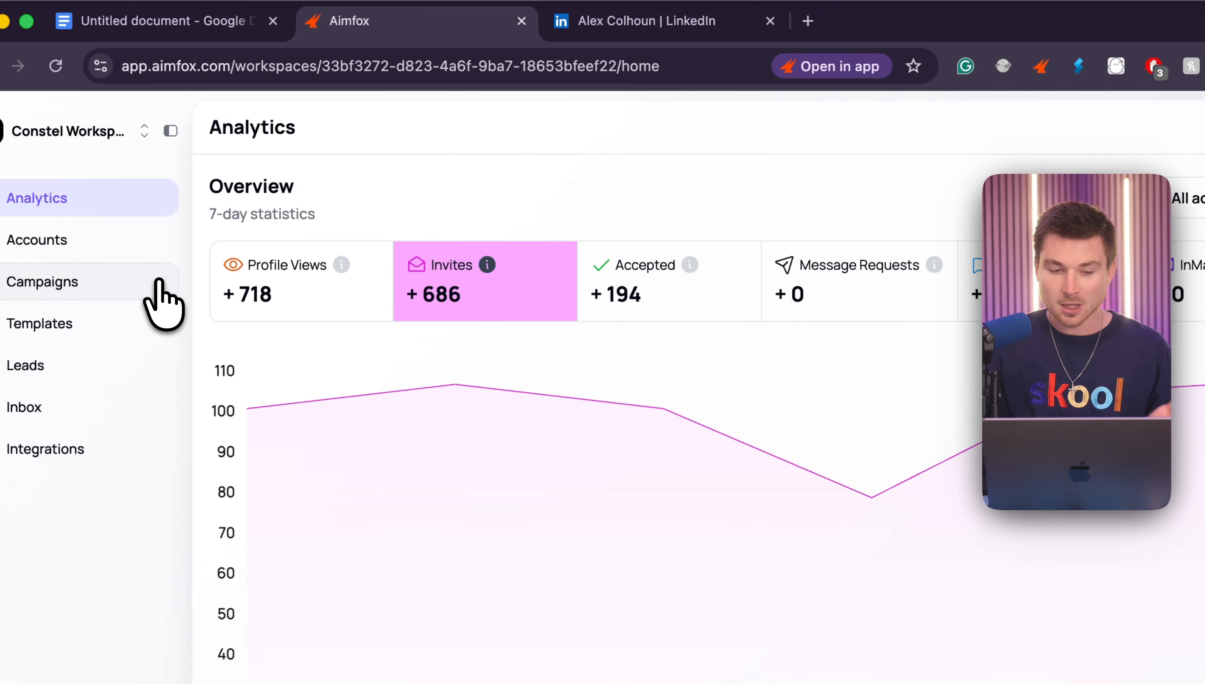
pyautogui.click(160, 282)
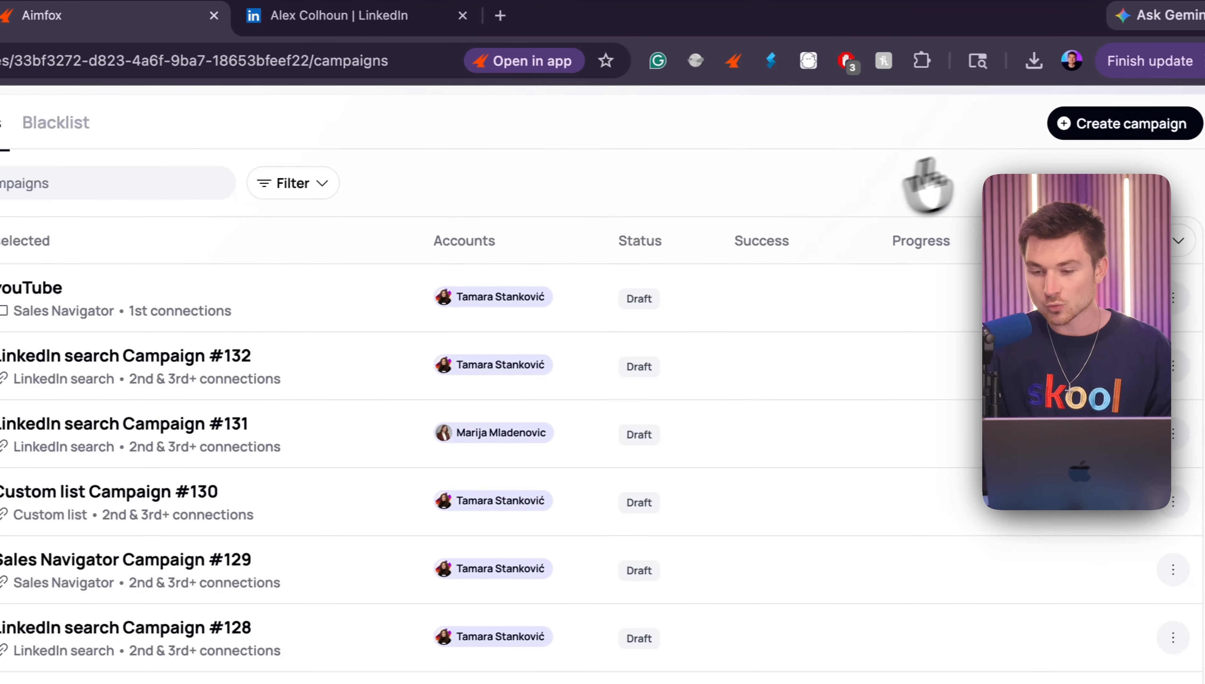
pyautogui.click(1081, 126)
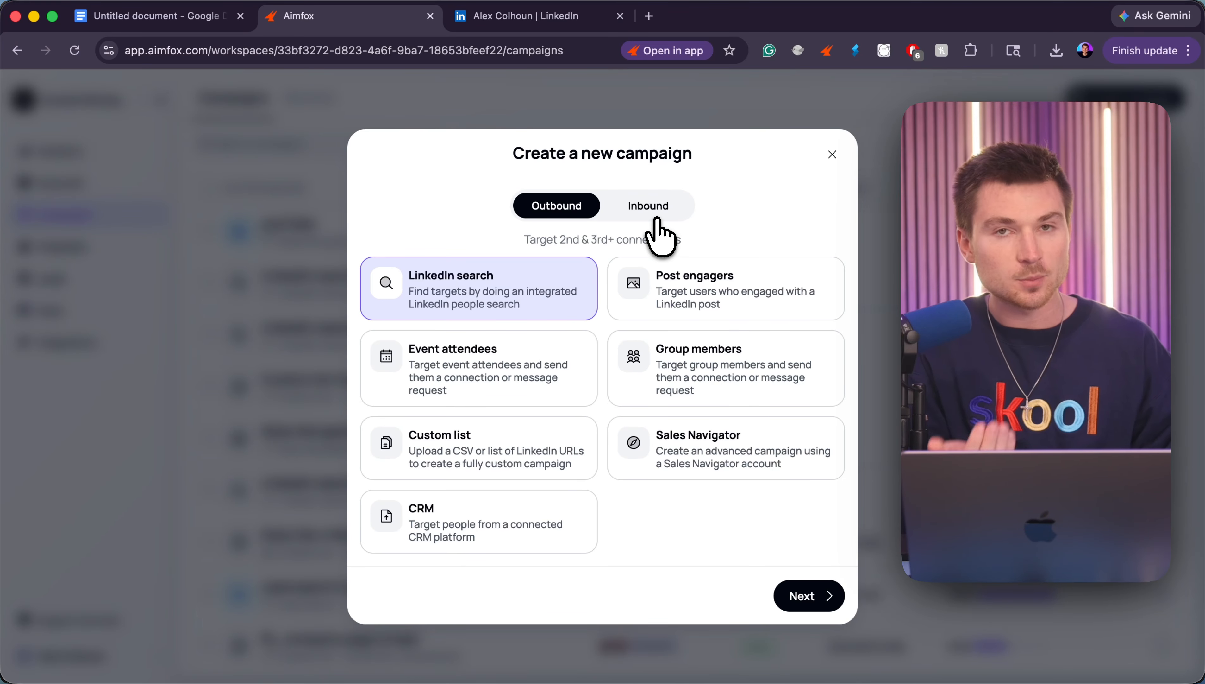
pyautogui.click(656, 220)
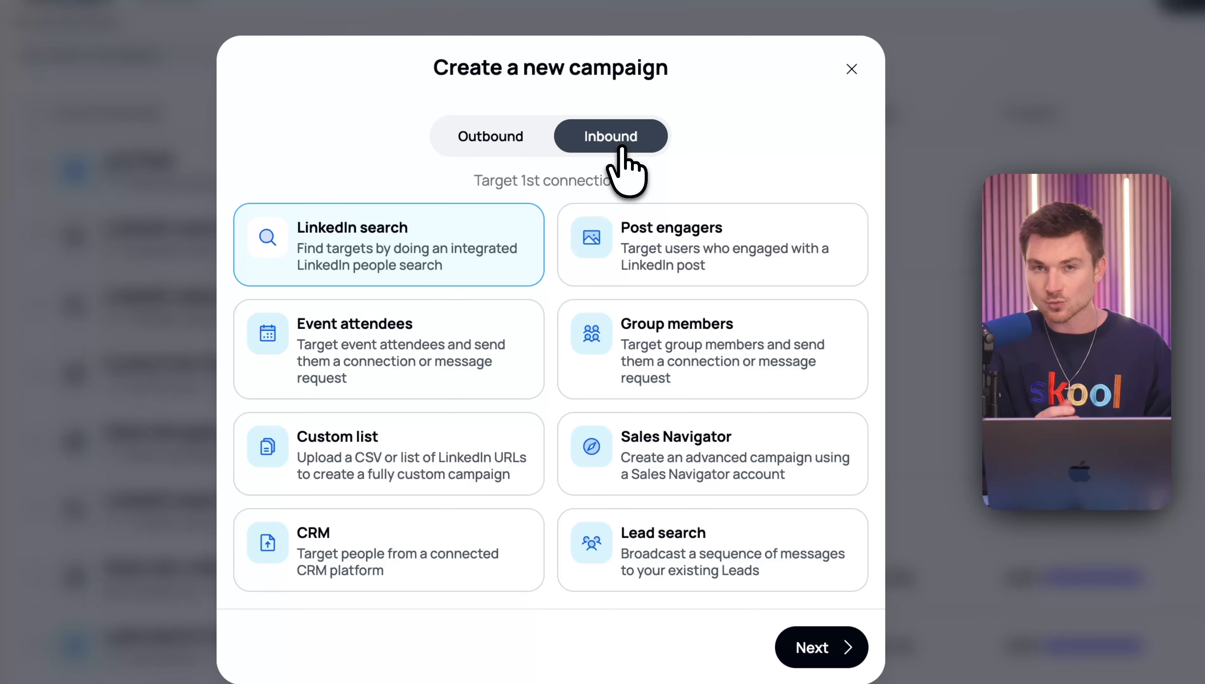
pyautogui.click(521, 137)
pyautogui.click(712, 454)
pyautogui.click(821, 647)
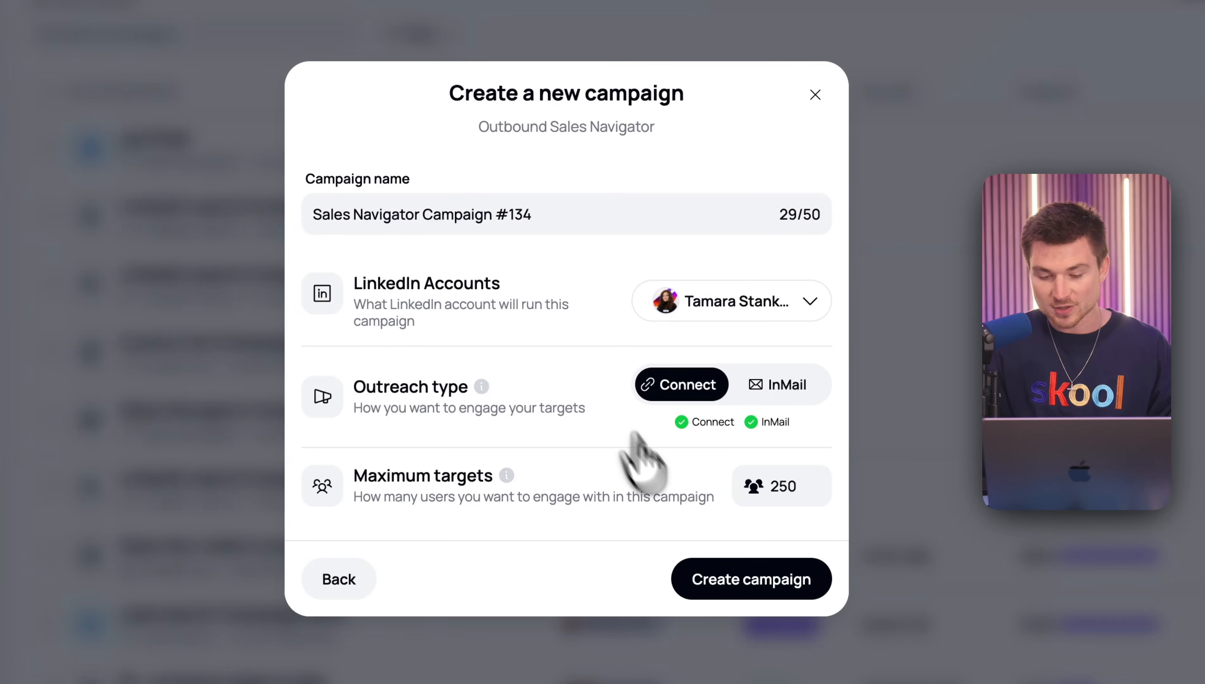
pyautogui.click(770, 577)
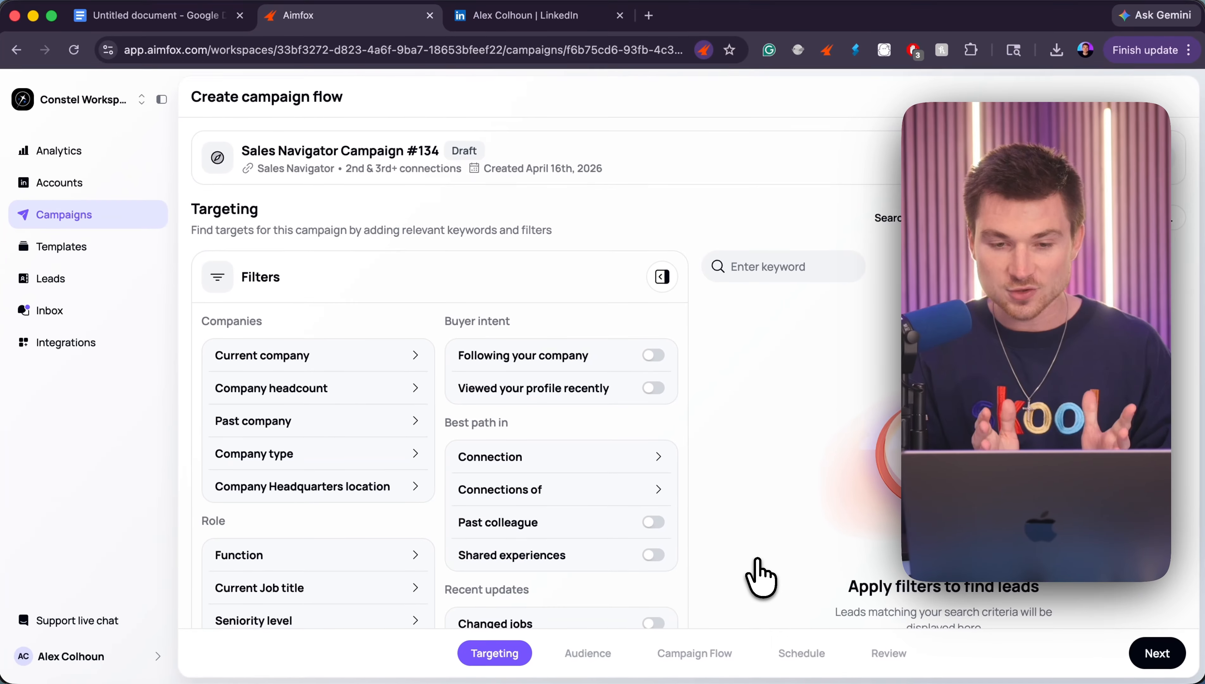
# - Target leads with the "Following your company" filter and accept the audience to reach the campaign flow stage
pyautogui.moveTo(457, 355); pyautogui.dragTo(597, 360)
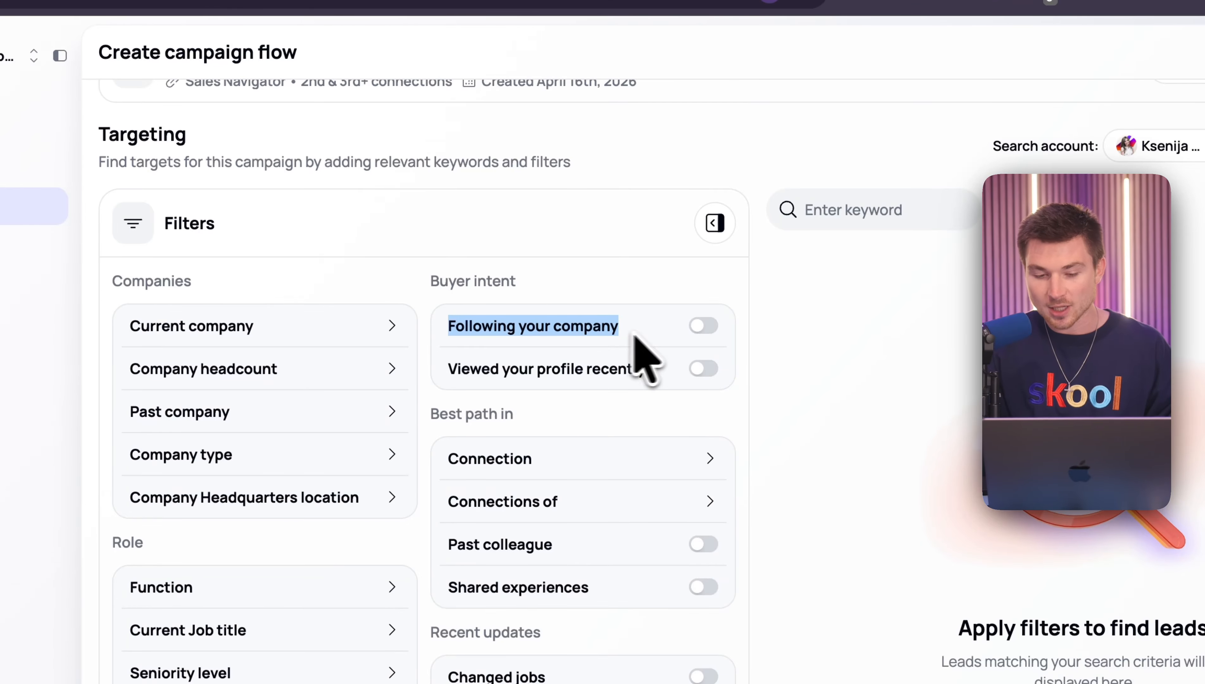
pyautogui.click(654, 355)
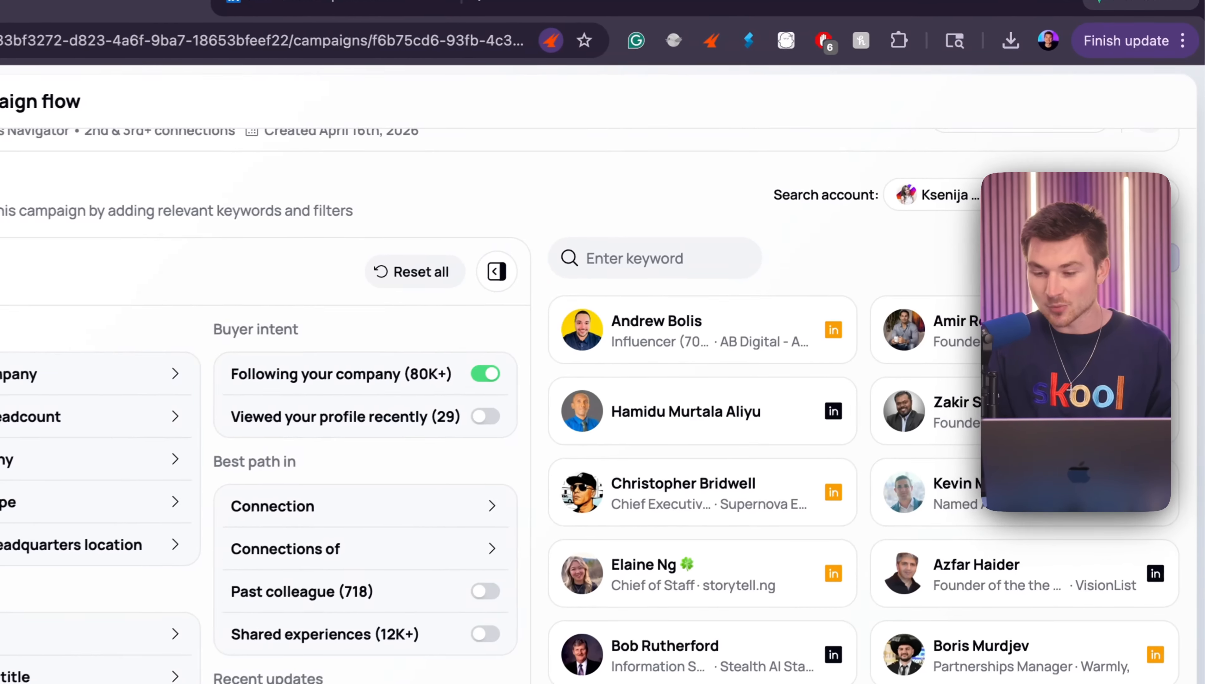
pyautogui.click(1157, 652)
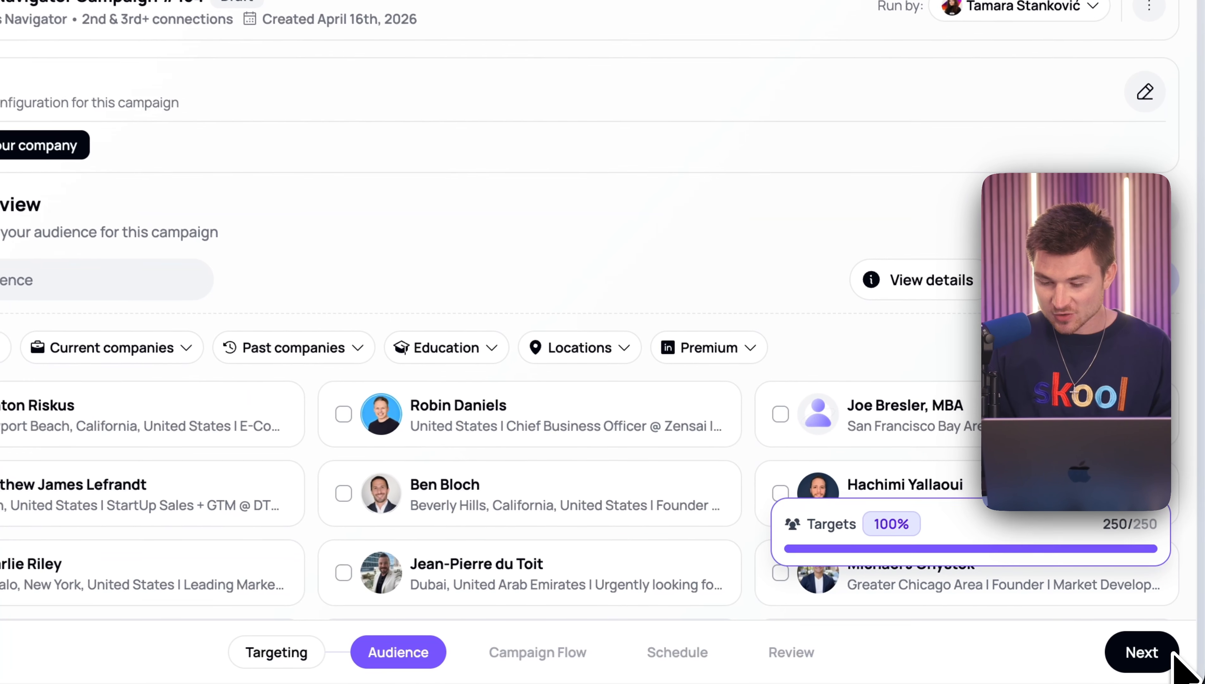
pyautogui.click(1171, 653)
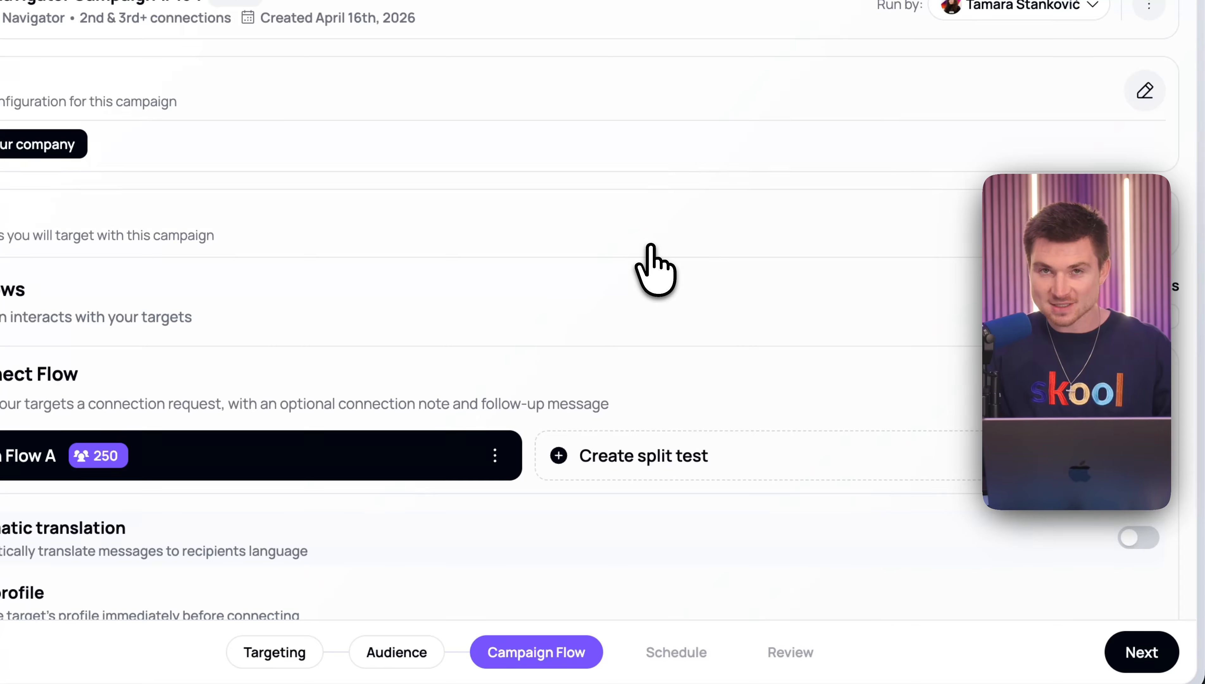
# - Enable reacting to a post in Connection Flow A and choose the clapping-hands reaction
pyautogui.scroll(-2, 654, 258)
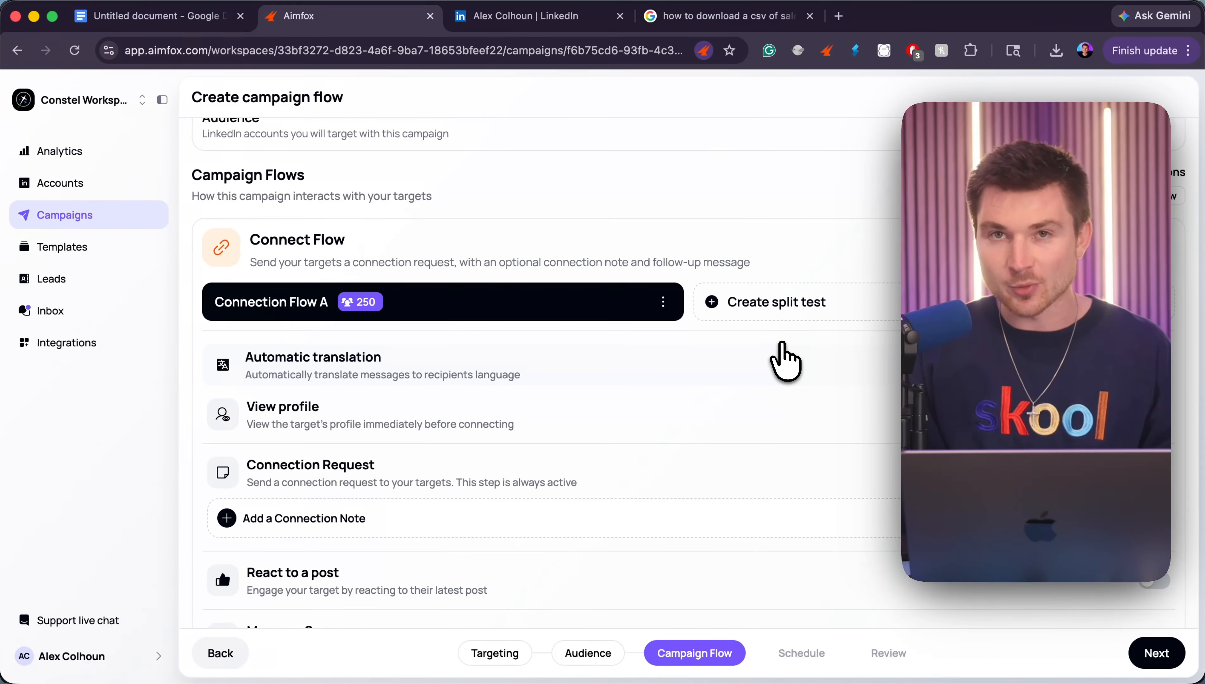
pyautogui.scroll(-1, 784, 354)
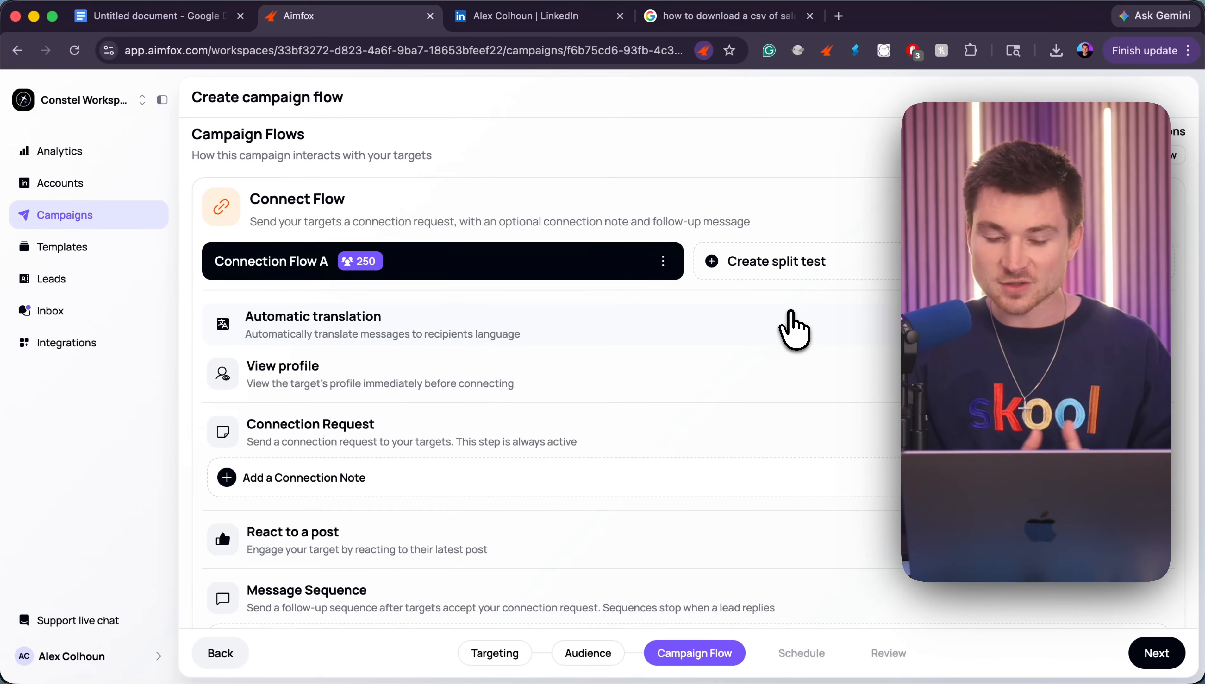
pyautogui.tripleClick(331, 424)
pyautogui.scroll(-2, 331, 423)
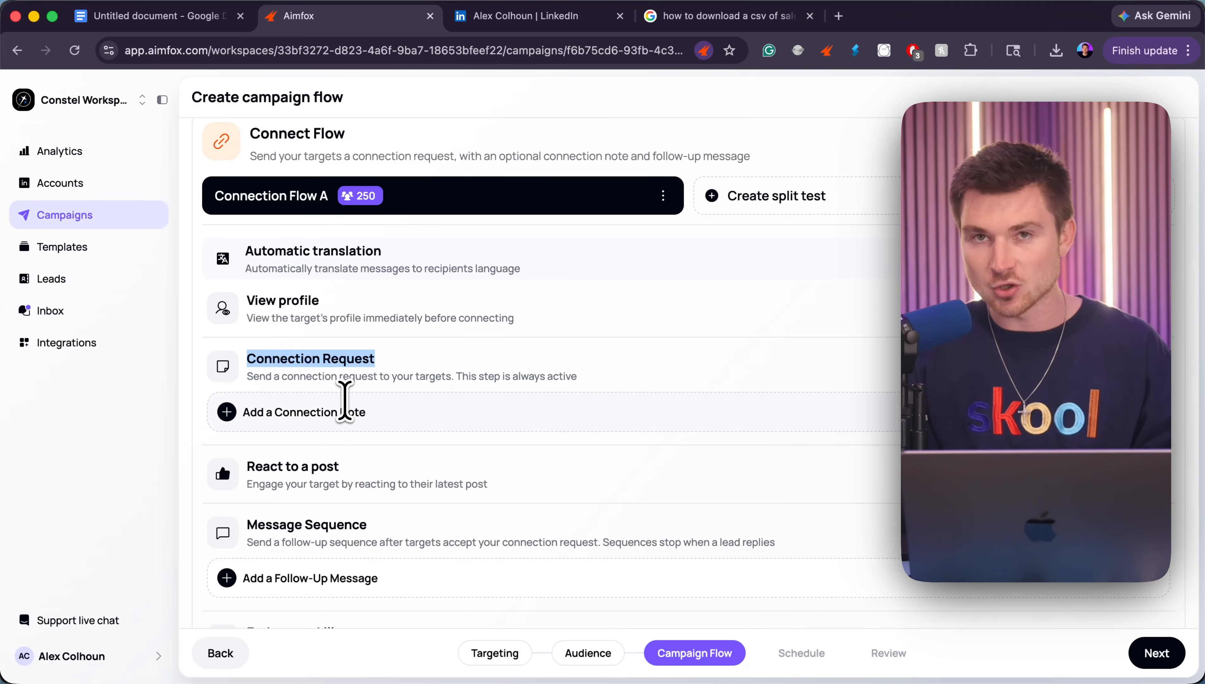
pyautogui.scroll(-4, 345, 399)
pyautogui.scroll(-1, 344, 399)
pyautogui.click(1155, 297)
pyautogui.click(1066, 298)
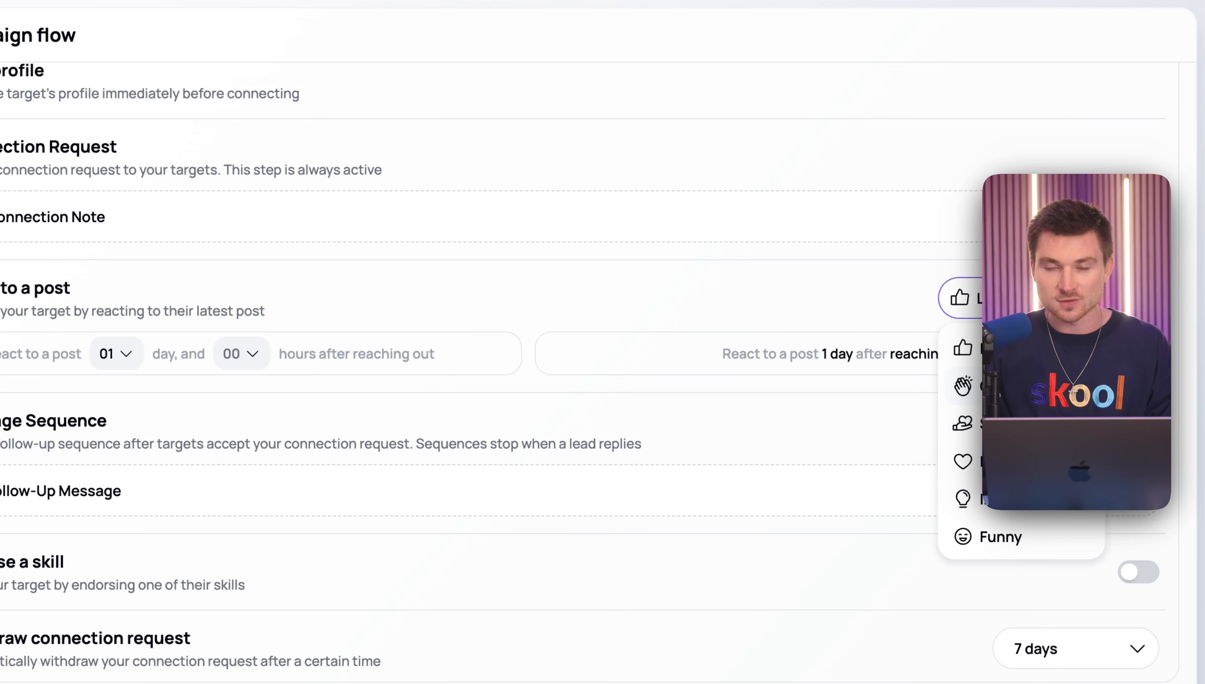
pyautogui.click(1052, 364)
# - Choose the number of days and hours to wait after reaching out before reacting to a post
pyautogui.click(116, 354)
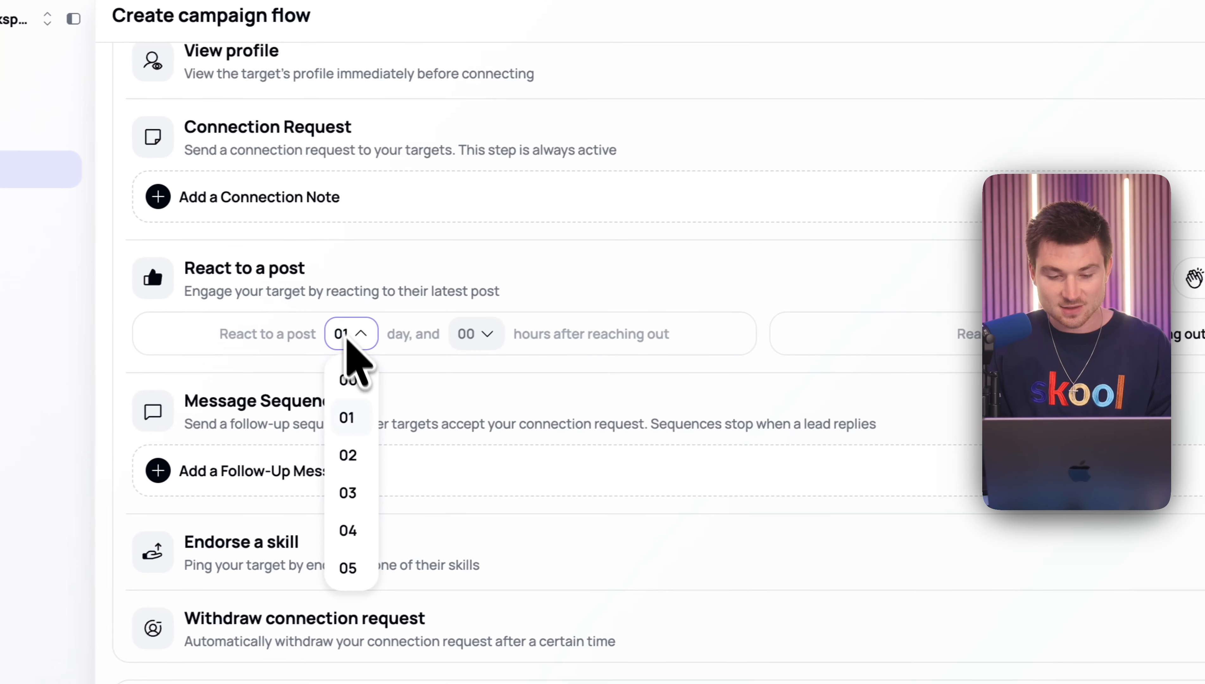
pyautogui.click(109, 436)
pyautogui.click(471, 335)
pyautogui.click(482, 416)
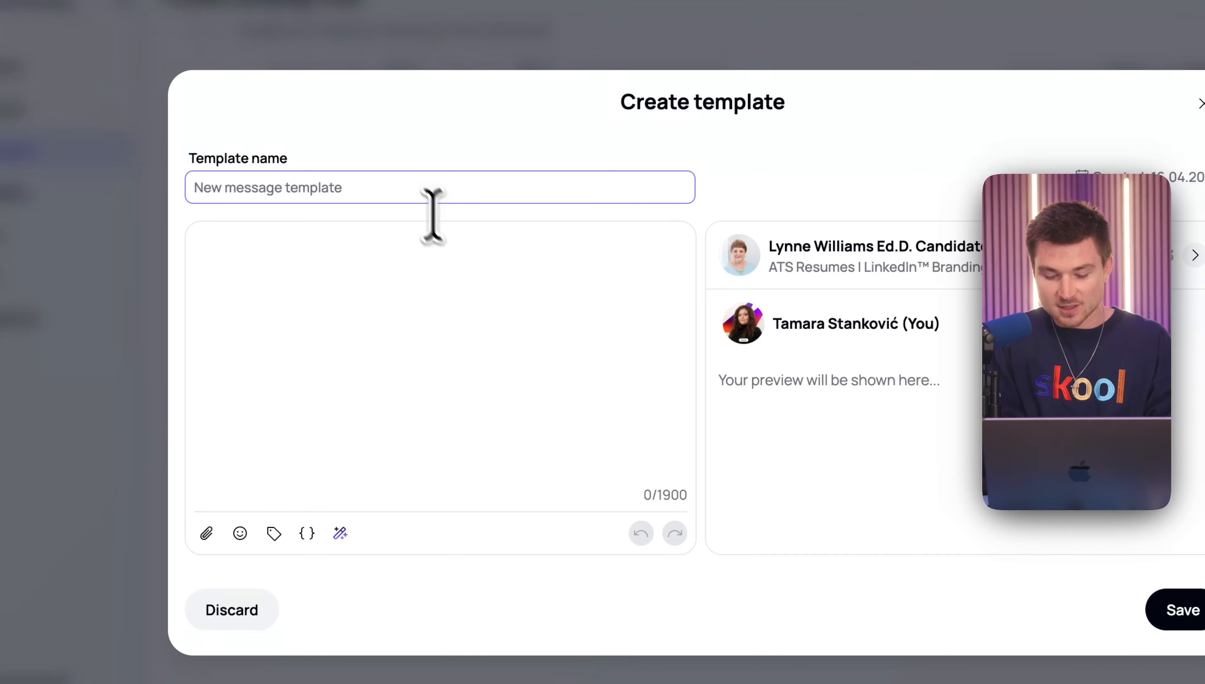
# - Name the message template "Apple" and begin it with "Hey", an AI "first name" placeholder and "I saw you're following Apple,"
pyautogui.write('Apple')
pyautogui.click(425, 325)
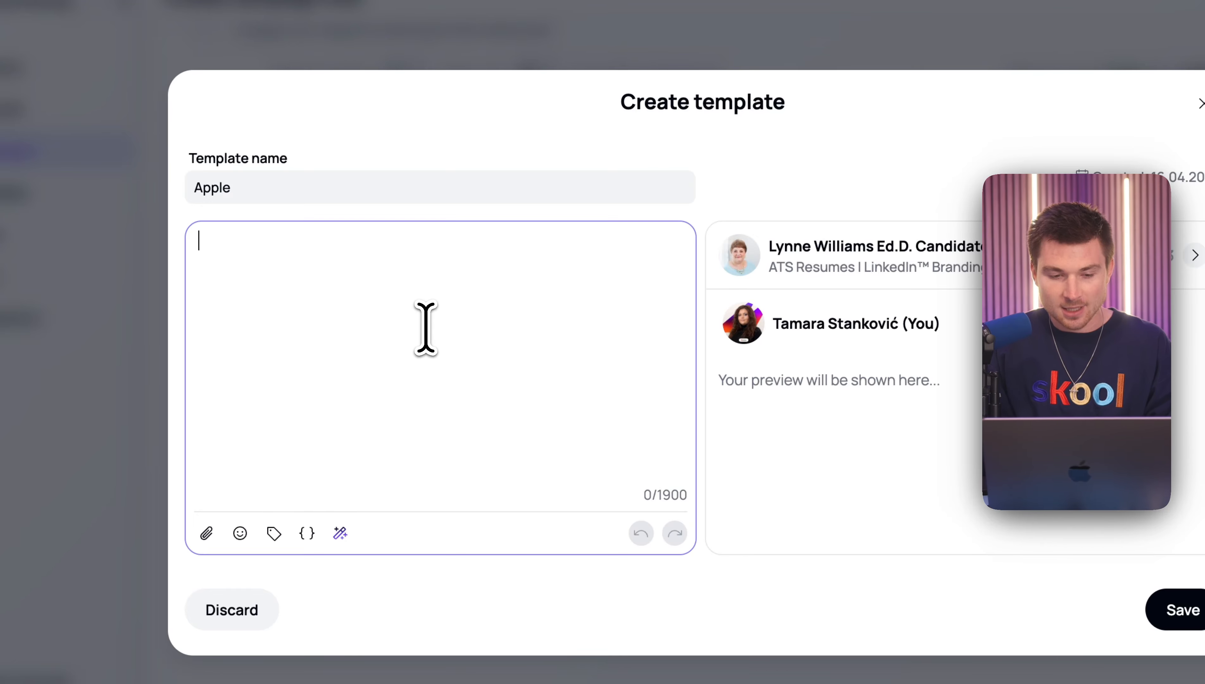
pyautogui.write('Hey')
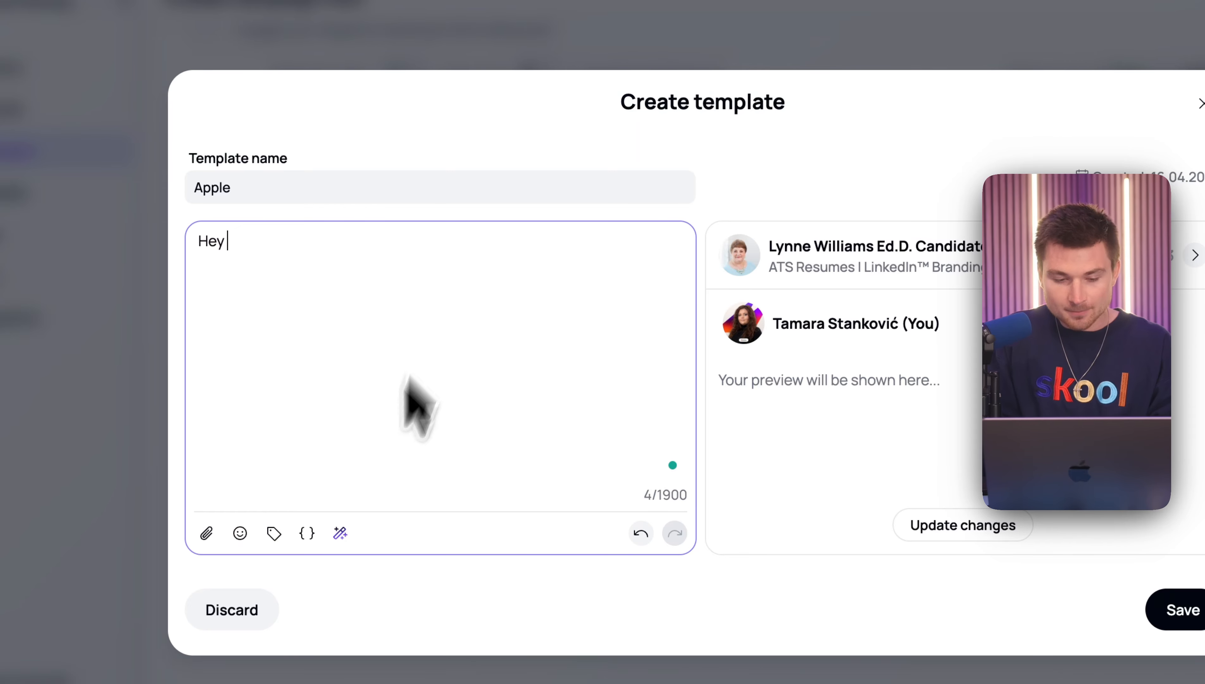
pyautogui.click(340, 532)
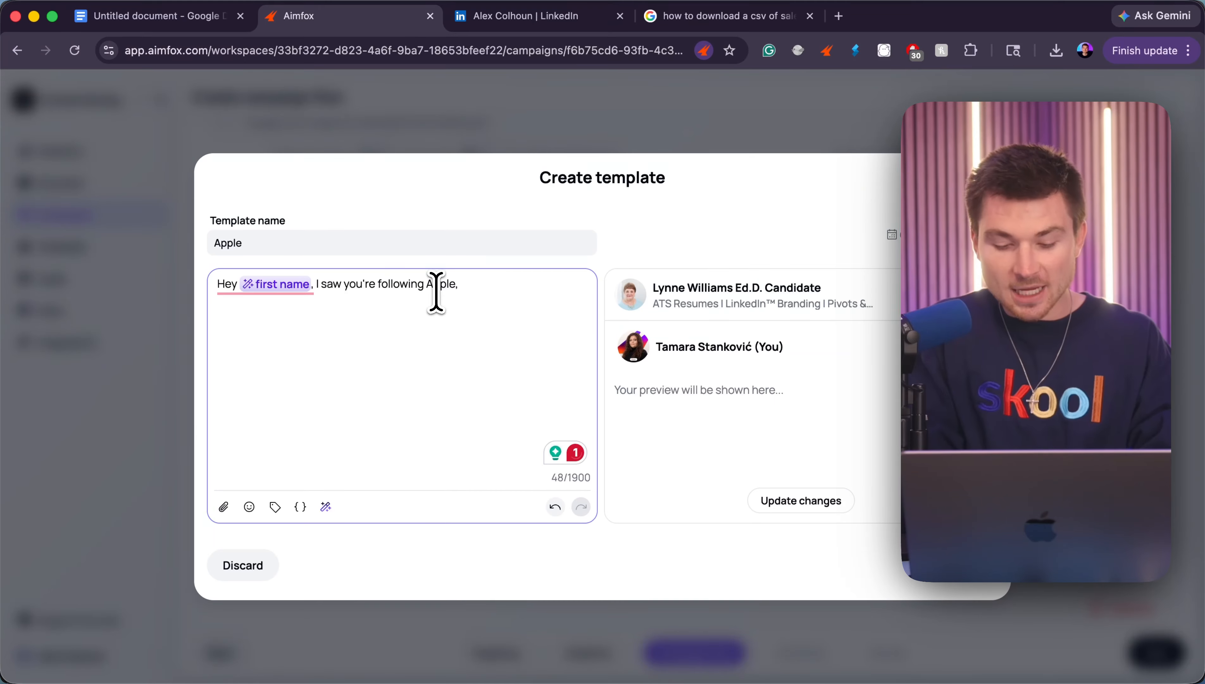
# - Continue the message with "and I'd love to connect to see what you're building here in the near future. Cheers."
pyautogui.press('BackSpace')
pyautogui.write(", and I'd l")
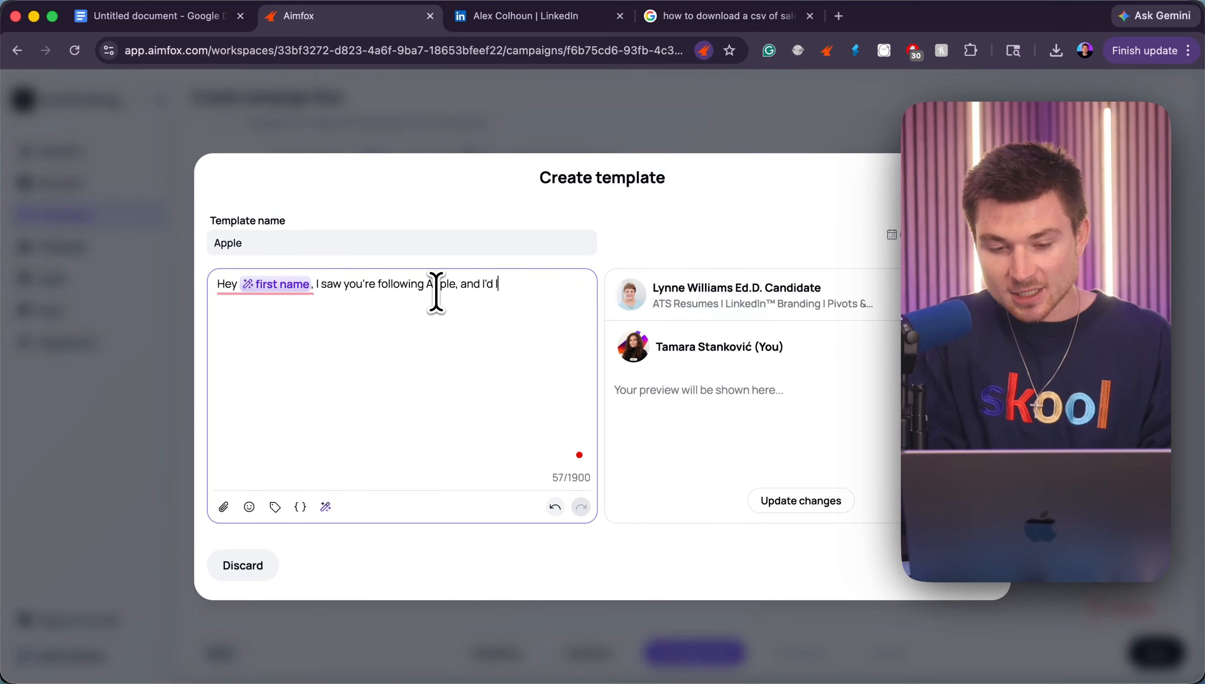
pyautogui.write('ove to connect to see what')
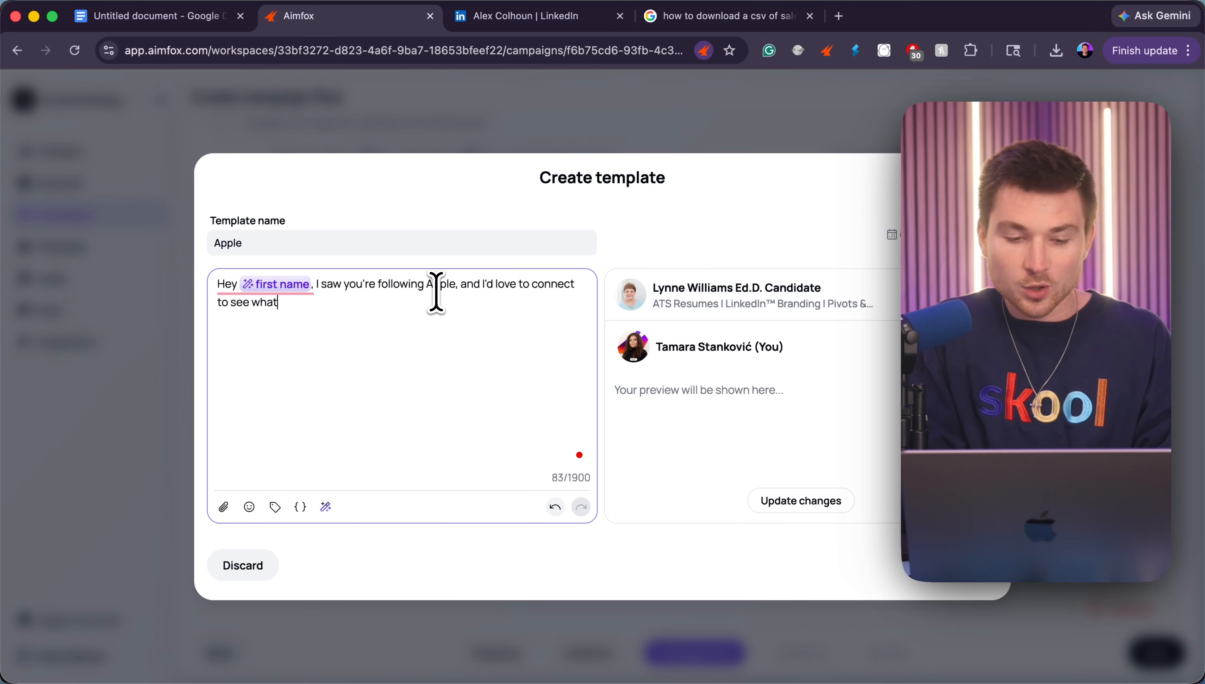
pyautogui.write(" you're building here in the ne")
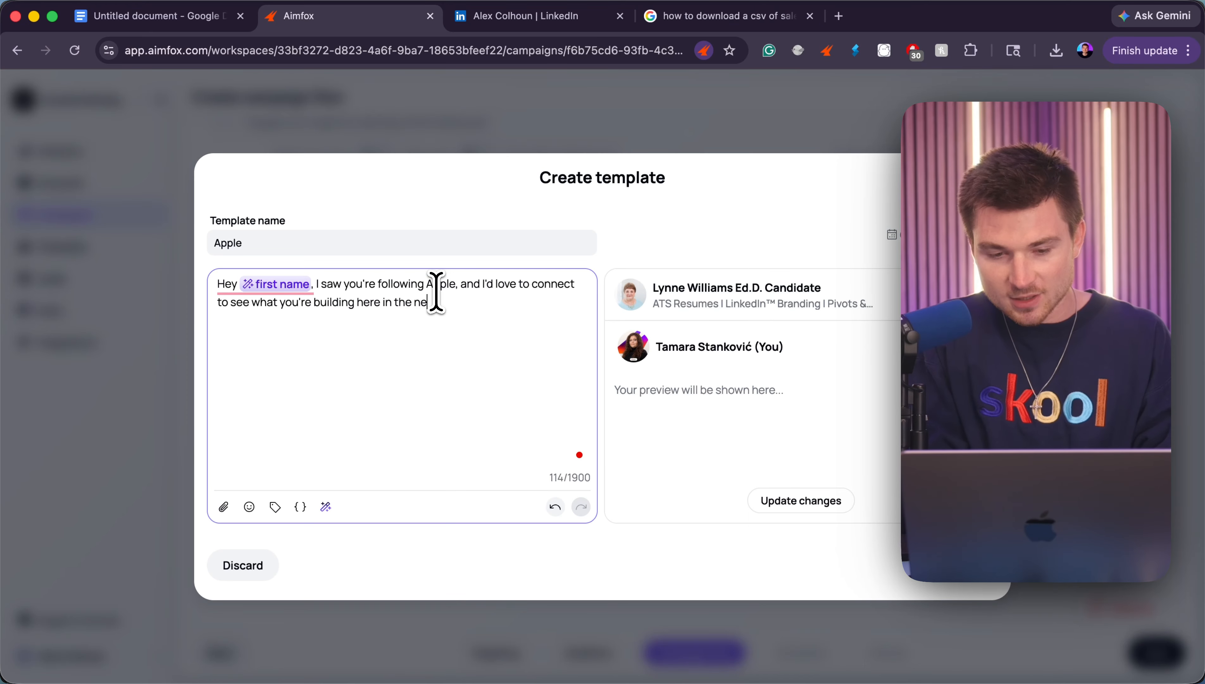
pyautogui.write('ar future. Cheers.')
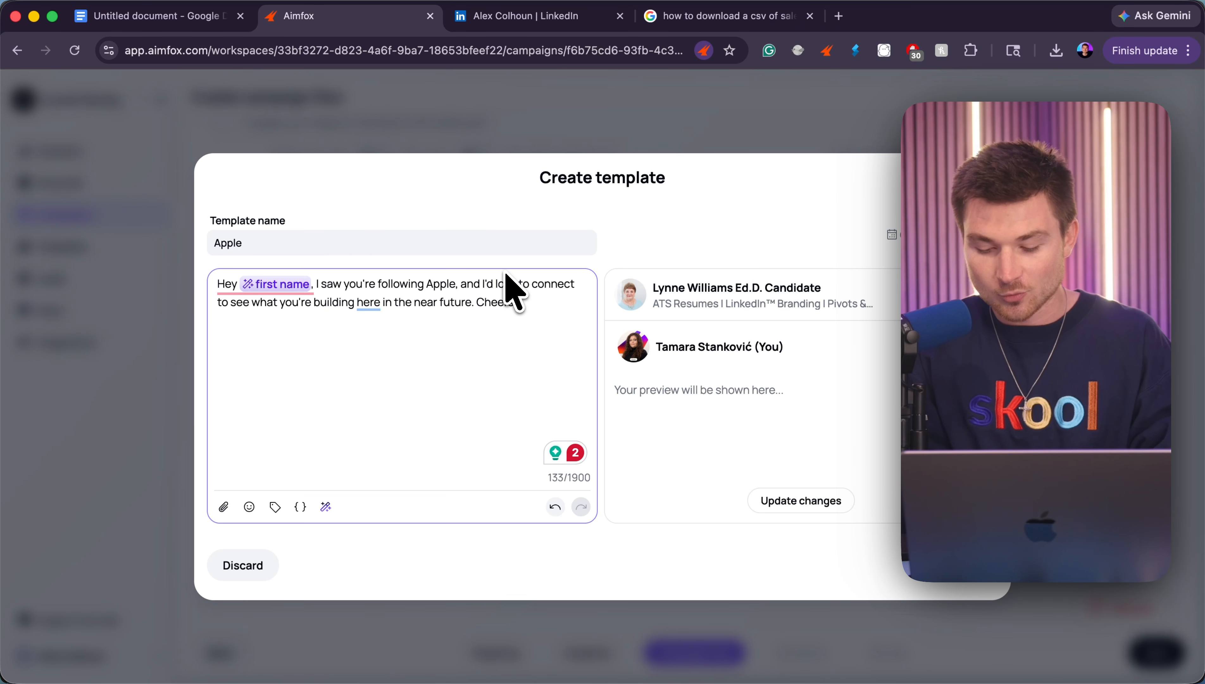
# - Add a new paragraph "PS. I noticed you're in" followed by an AI placeholder with the prompt "location this person is from"
pyautogui.press('Return')
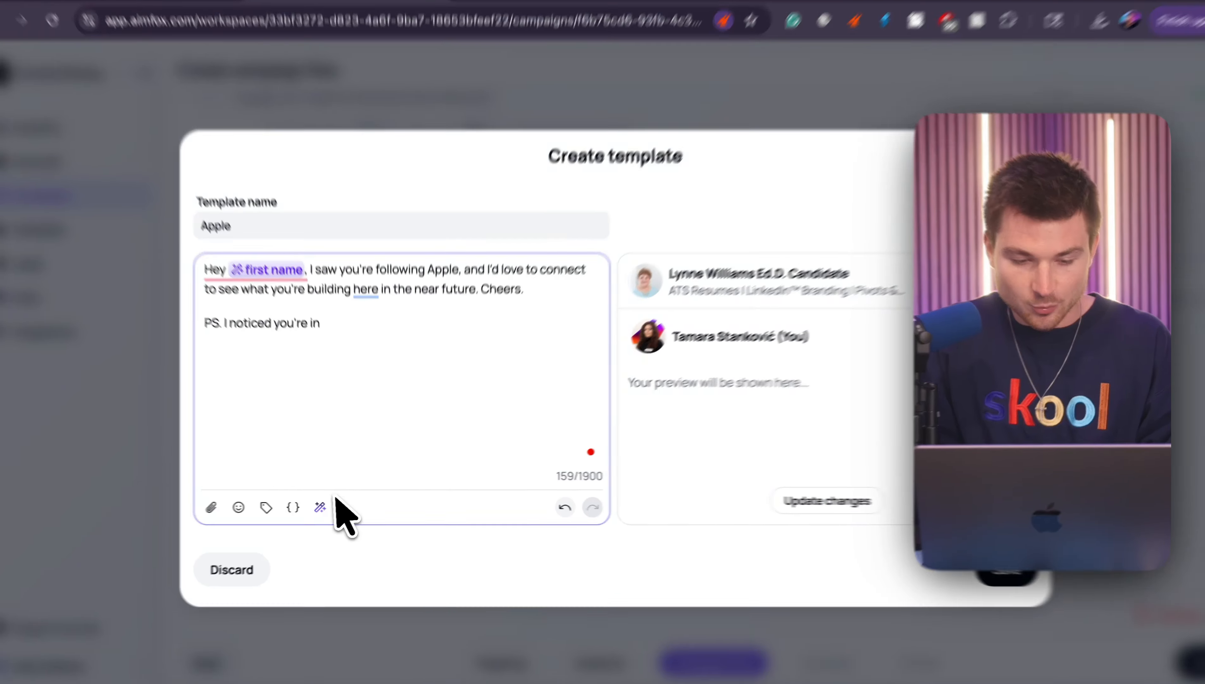
pyautogui.click(326, 507)
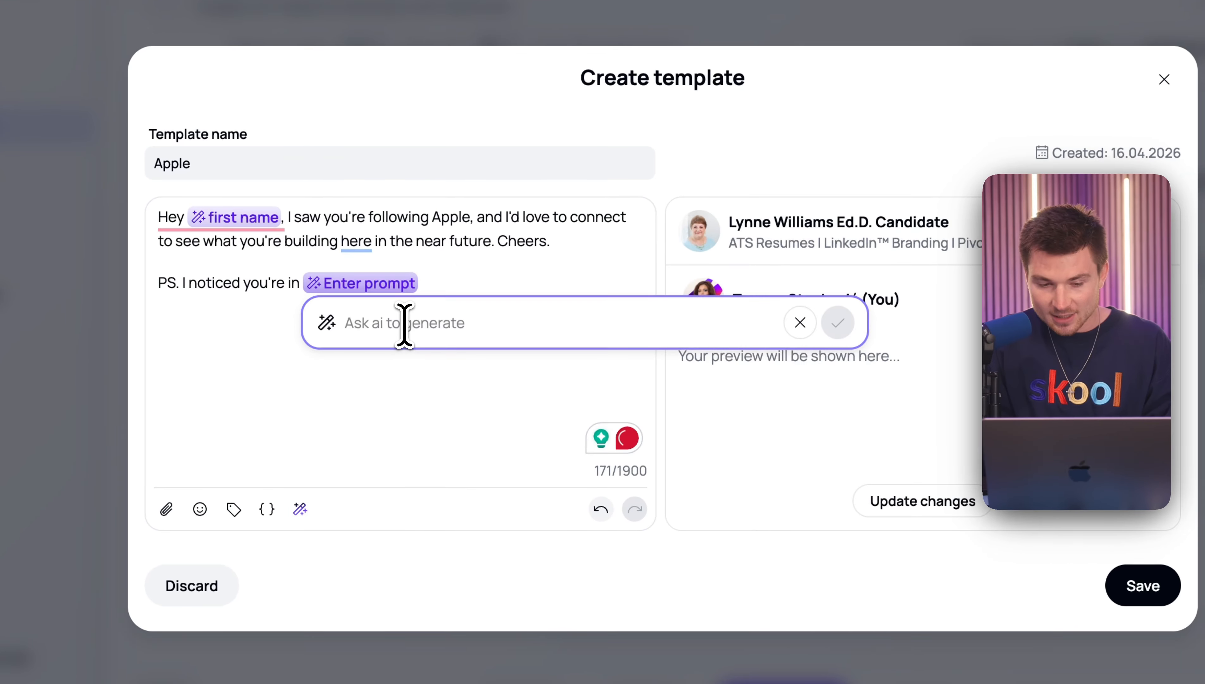
pyautogui.write('location this pers')
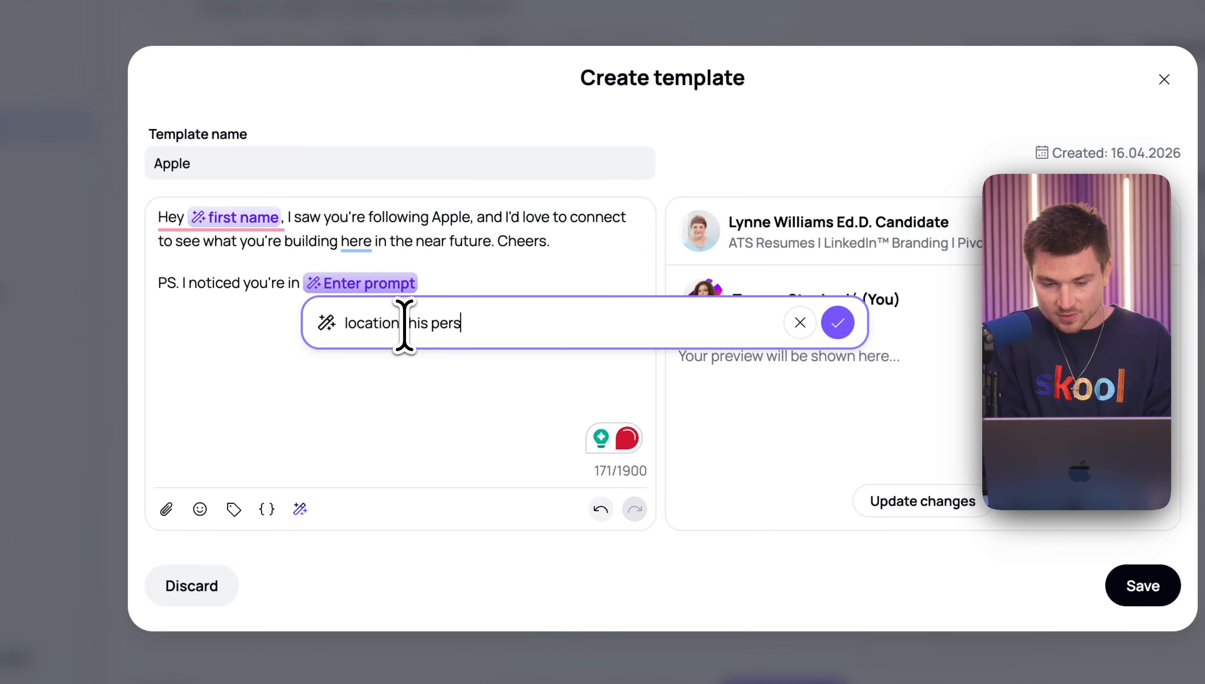
pyautogui.write('on is from')
pyautogui.click(838, 322)
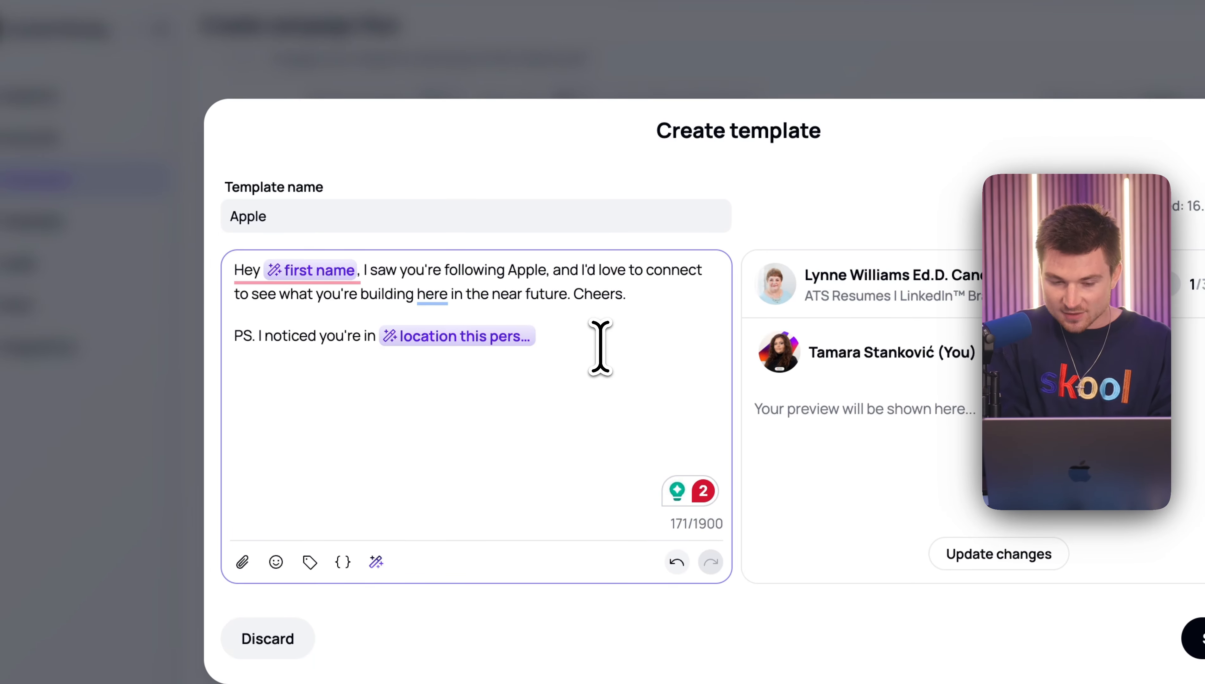
# - Finish the PS with ", we just worked with a few clients over there and had a blast." and add line breaks below
pyautogui.write(', we just worked wit')
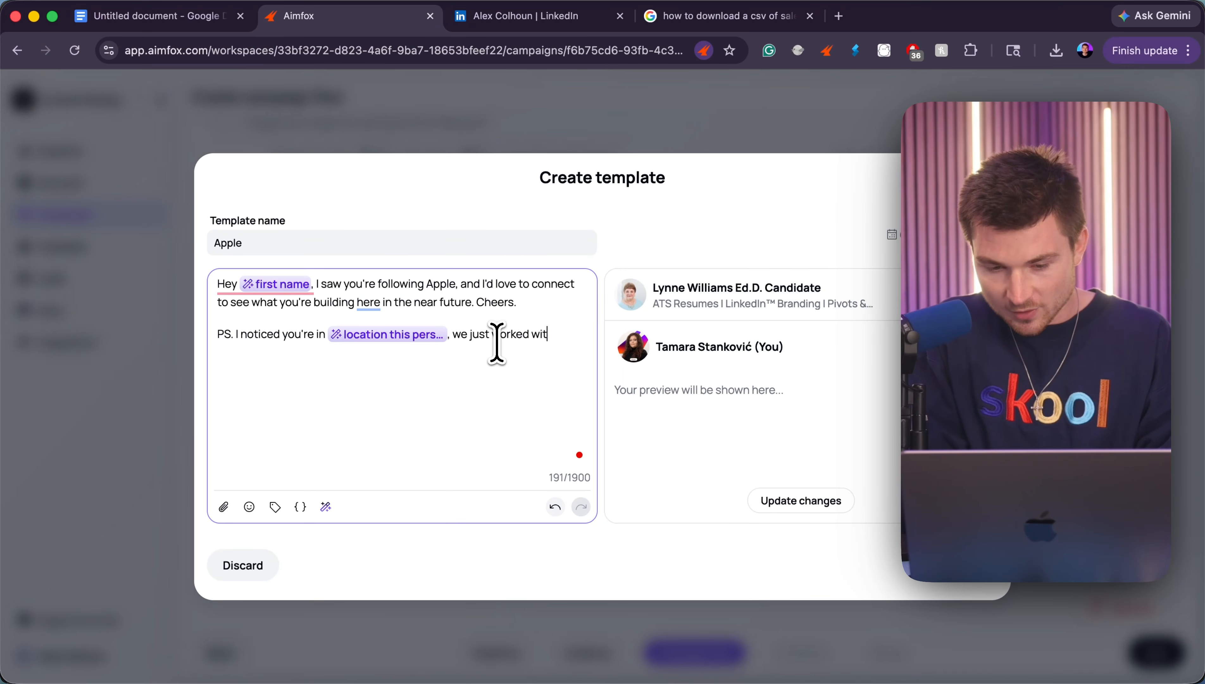
pyautogui.write('h a few clients over the')
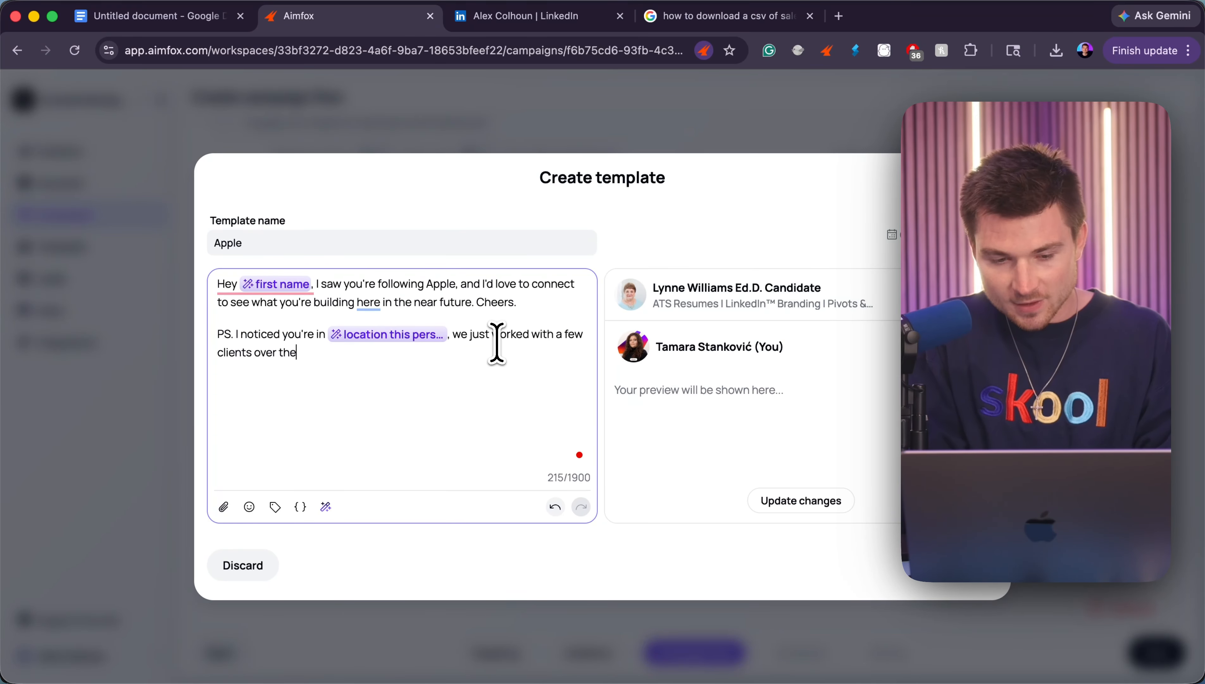
pyautogui.write('re and had a blast.')
pyautogui.press('Return')
pyautogui.press('Return')
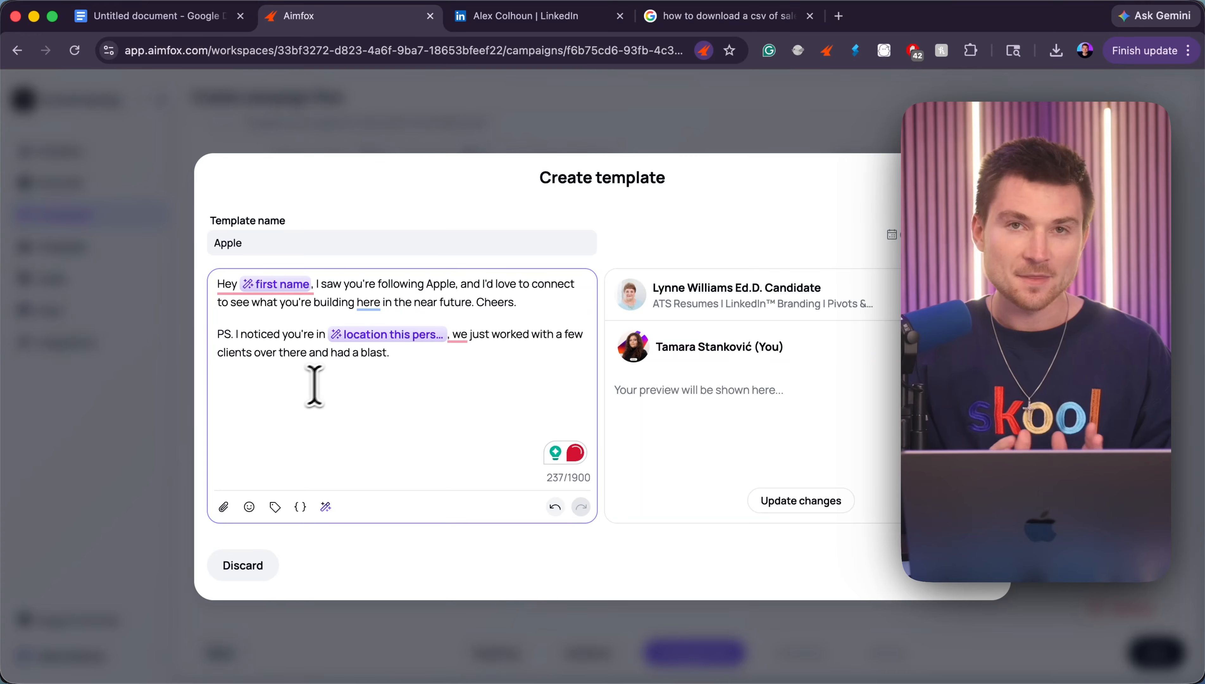
# - Add a closing line "I did see you're also in", the Occupation variable and "which is pretty legendary.", and update the message preview
pyautogui.write('I')
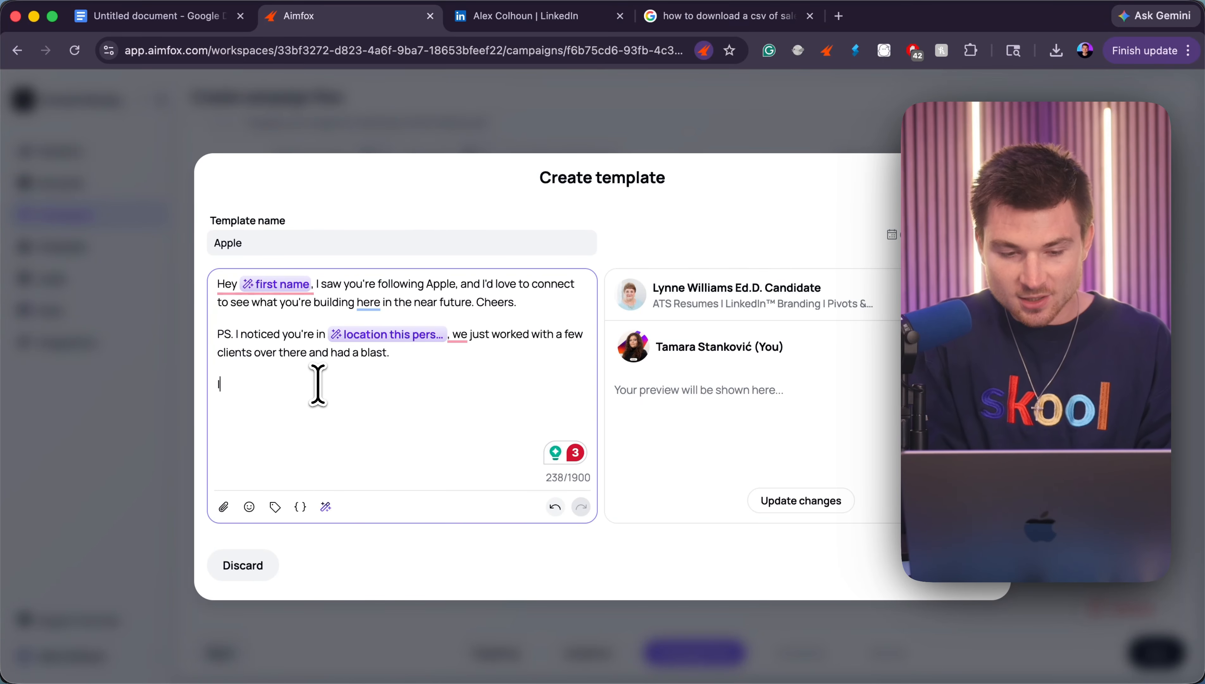
pyautogui.write(" did see you're als")
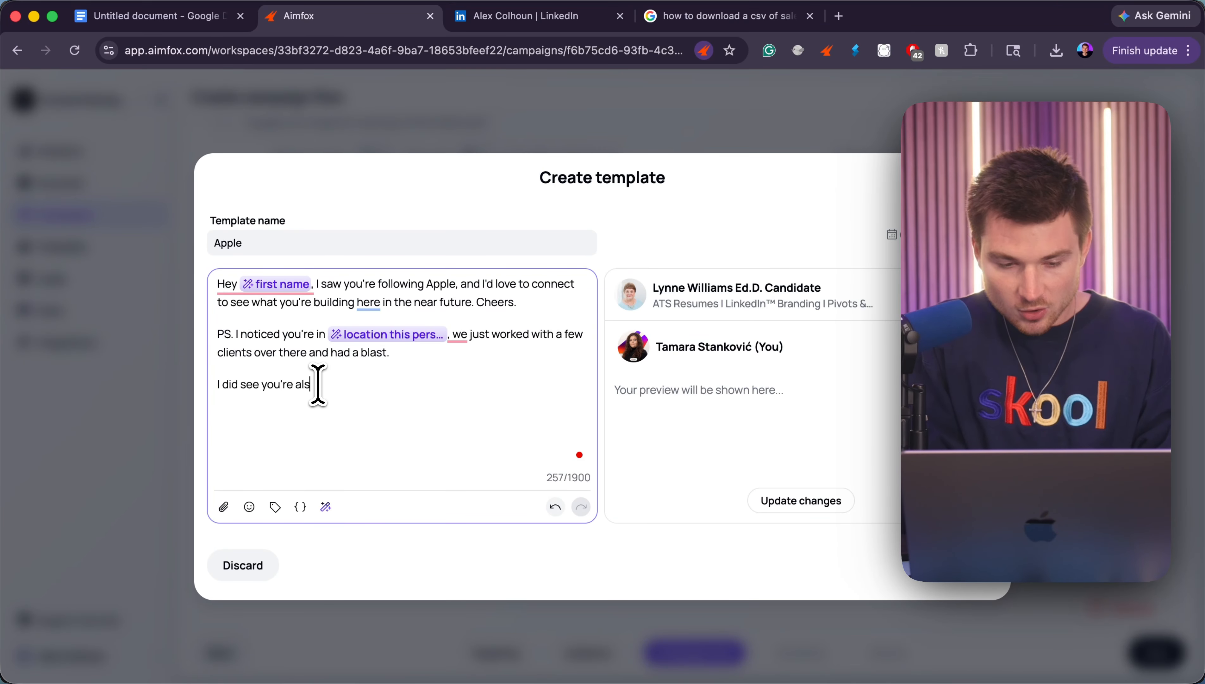
pyautogui.write('o in')
pyautogui.click(274, 506)
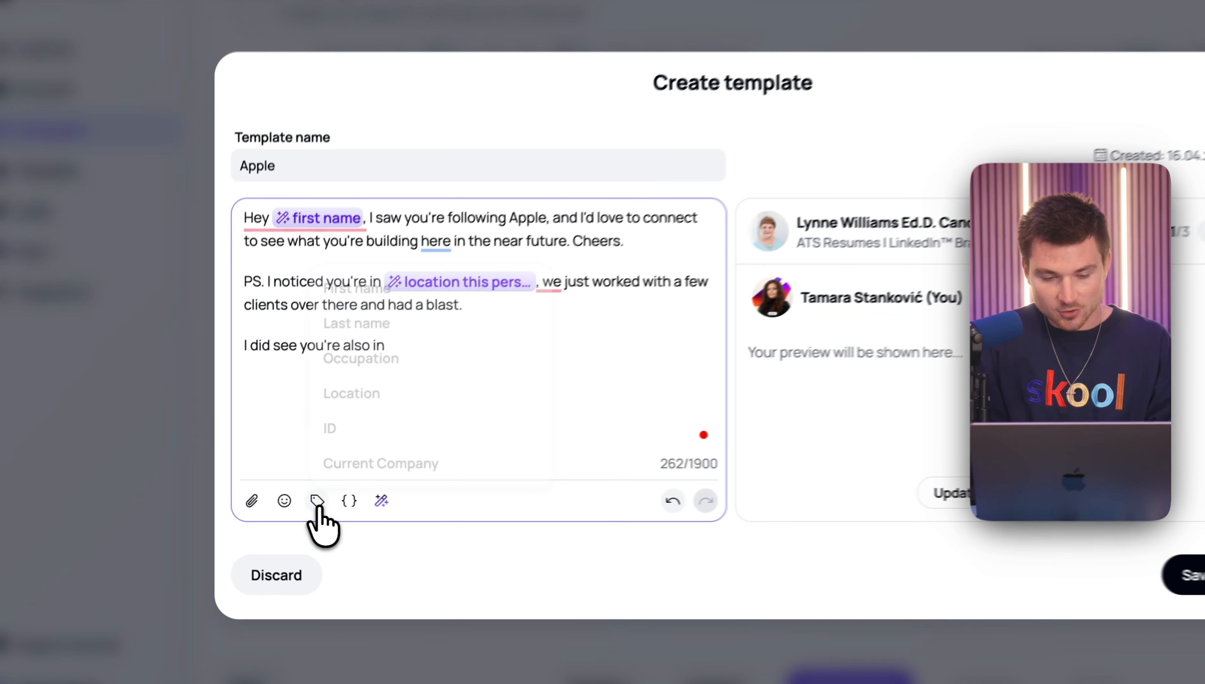
pyautogui.click(394, 360)
pyautogui.write('which is p')
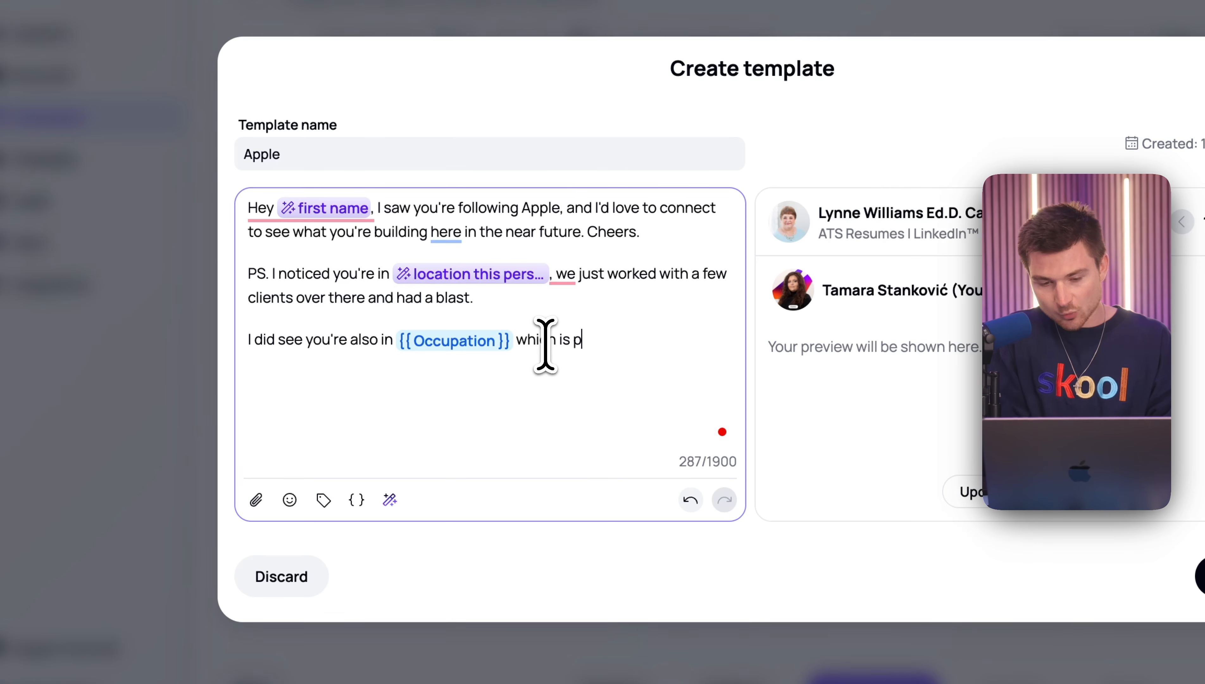
pyautogui.write('retty legn')
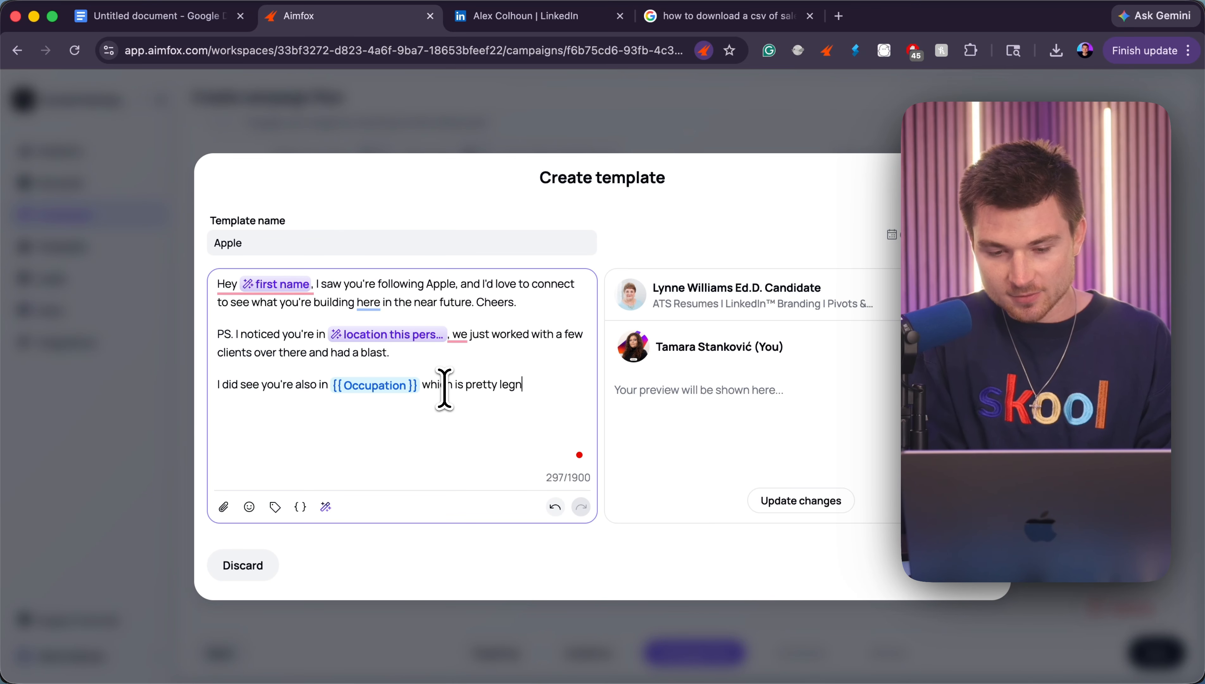
pyautogui.write('endary.')
pyautogui.click(801, 500)
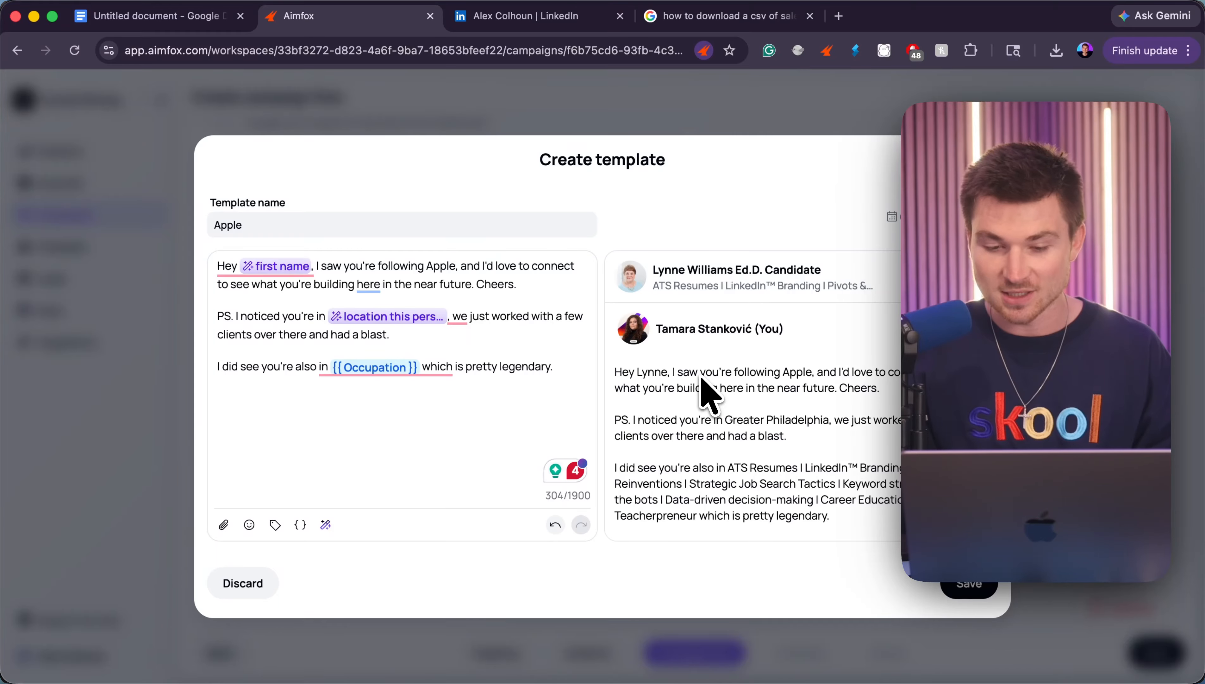
# - Delete the closing line with the Occupation variable from the template message
pyautogui.moveTo(831, 517); pyautogui.dragTo(751, 465)
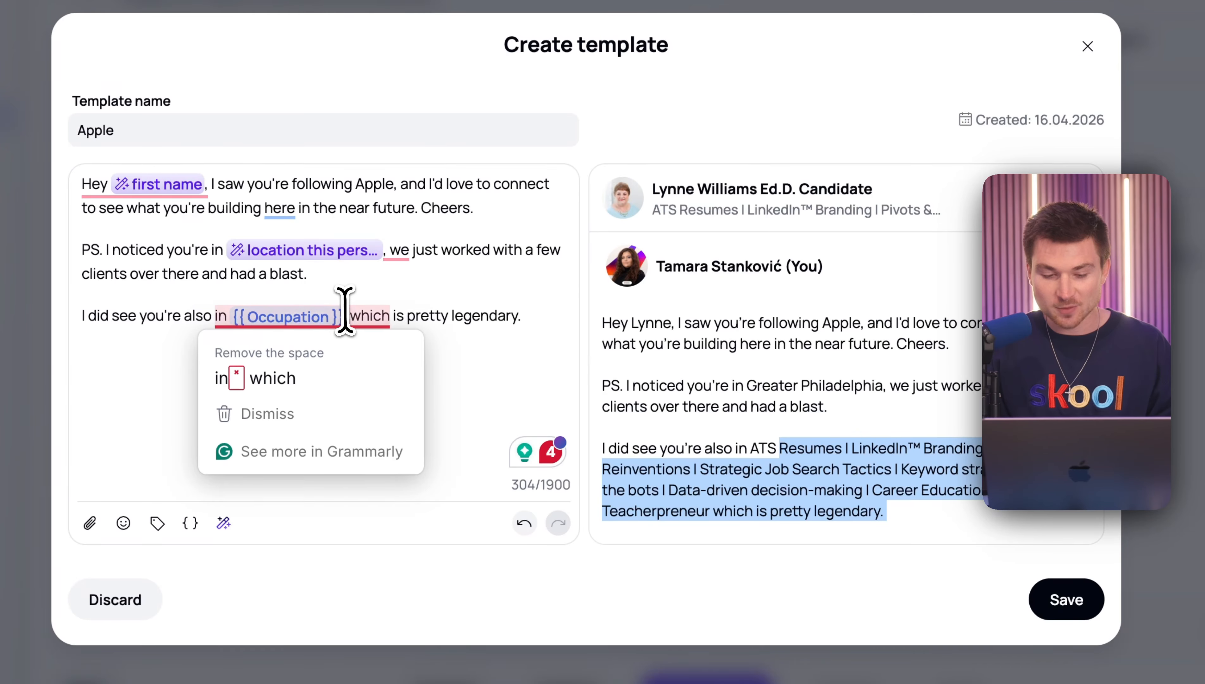
pyautogui.click(345, 311)
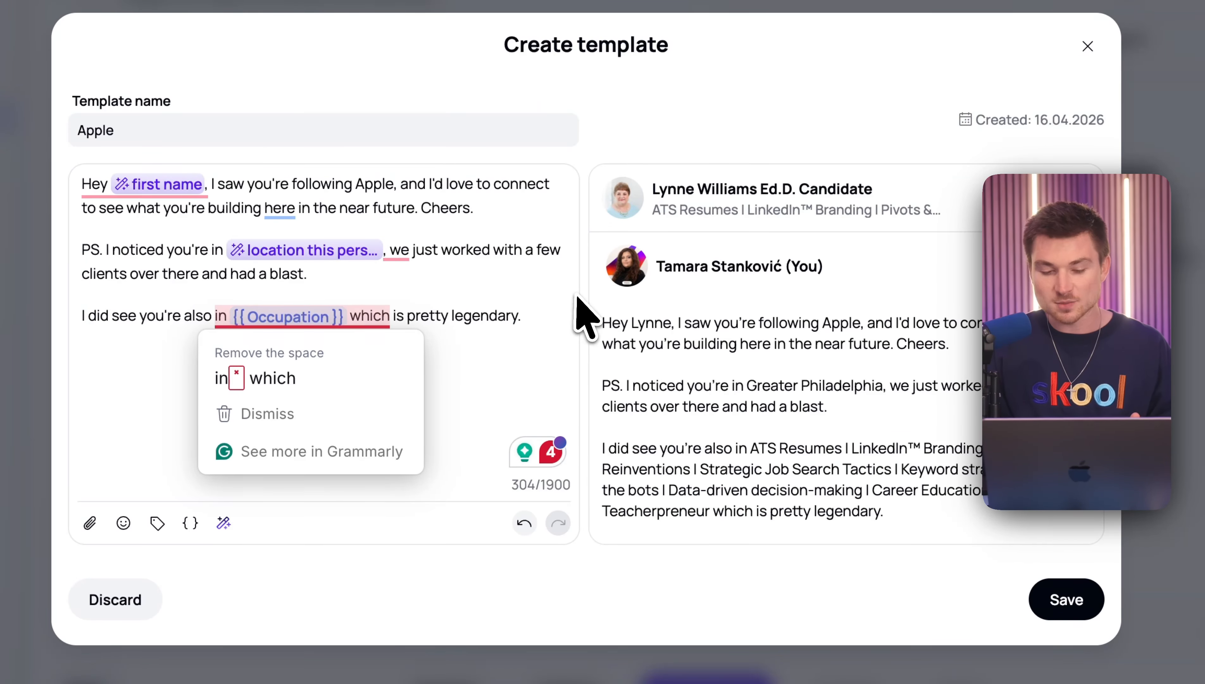
pyautogui.click(526, 317)
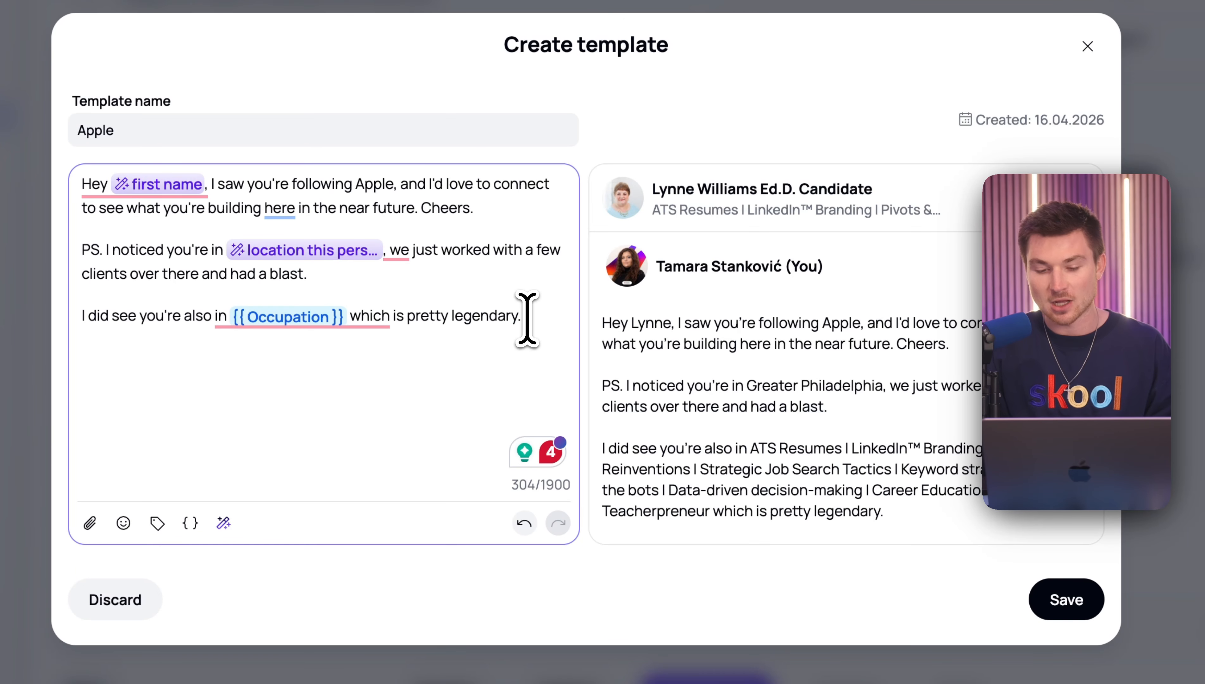
pyautogui.press('super+BackSpace')
pyautogui.press('super+BackSpace')
# - Look through the insertable message variables and save the Apple template to the campaign's message sequence
pyautogui.click(98, 522)
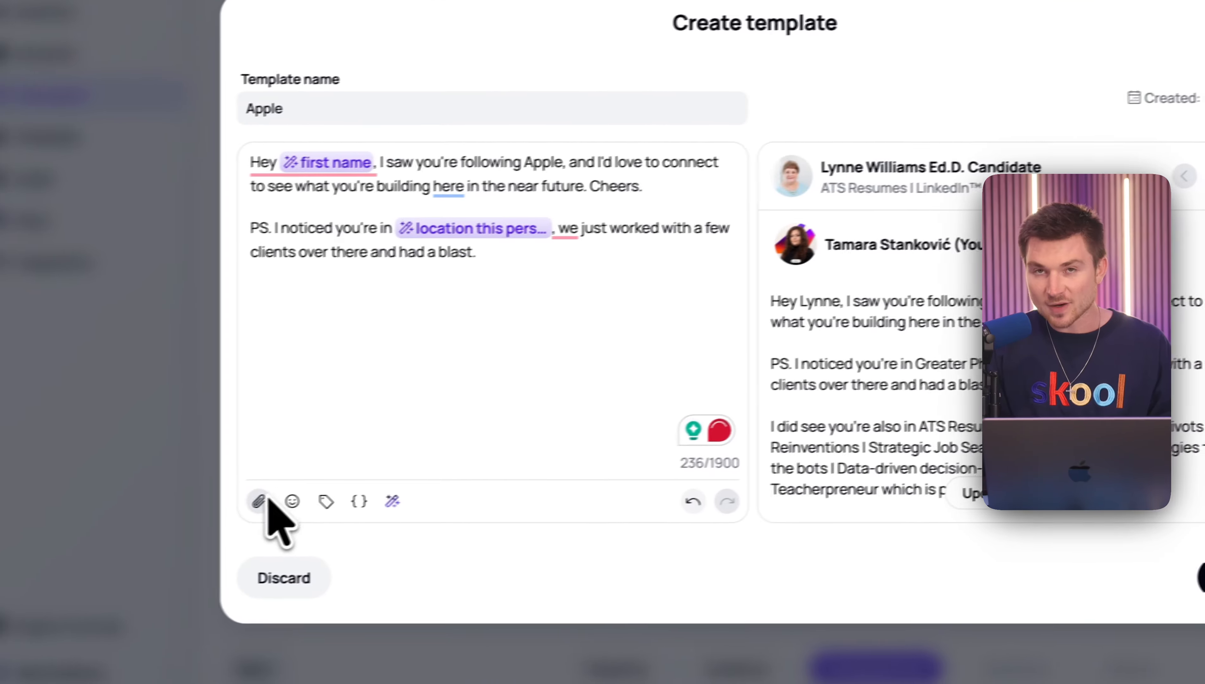
pyautogui.click(325, 501)
pyautogui.scroll(-4, 479, 378)
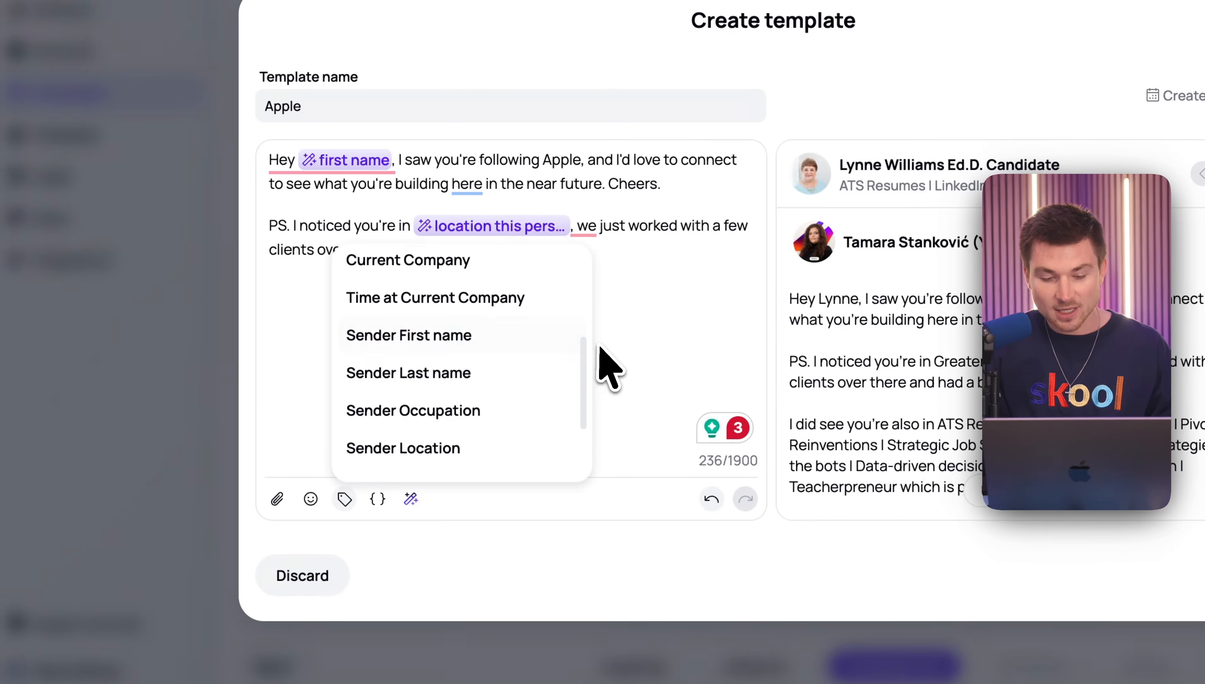
pyautogui.click(598, 346)
pyautogui.click(631, 410)
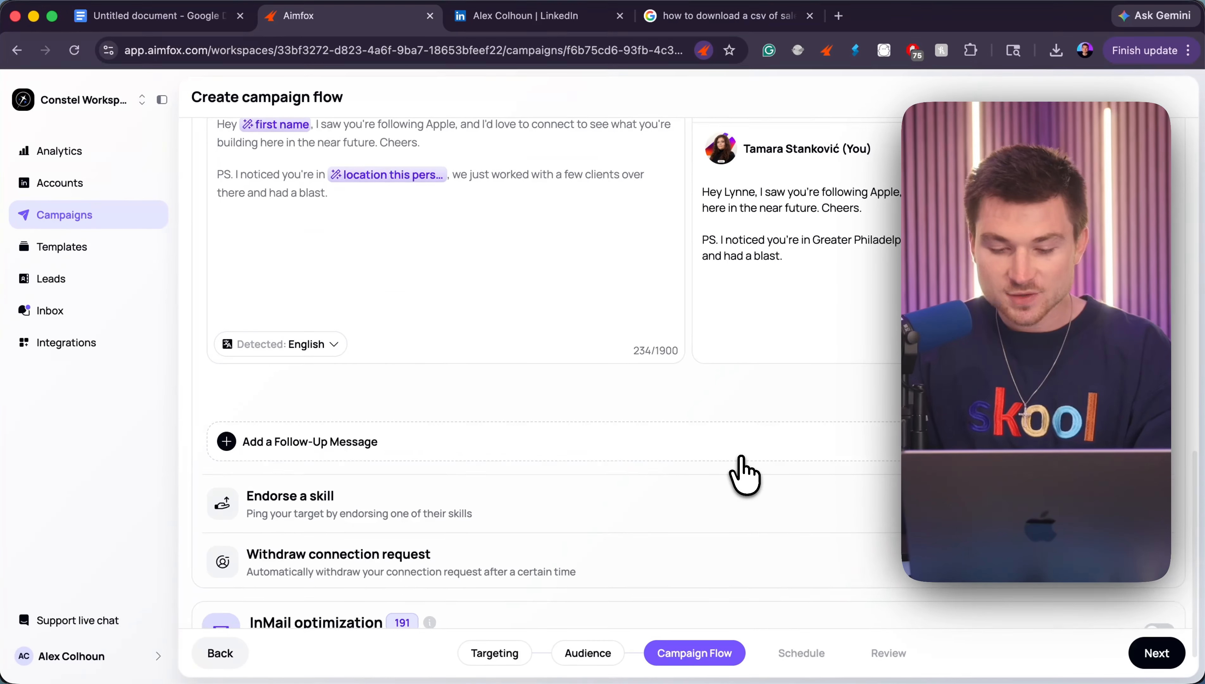
# - Try adding a second follow-up message after the Apple message and remove it from the sequence
pyautogui.scroll(-2, 744, 476)
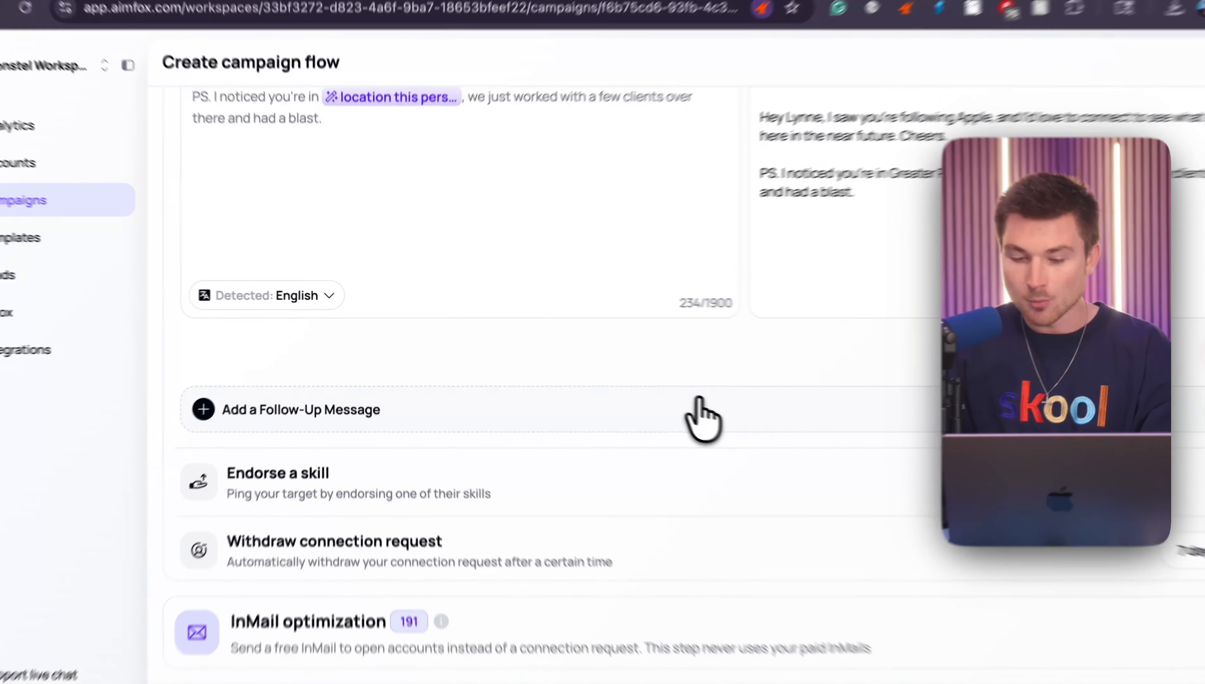
pyautogui.click(701, 416)
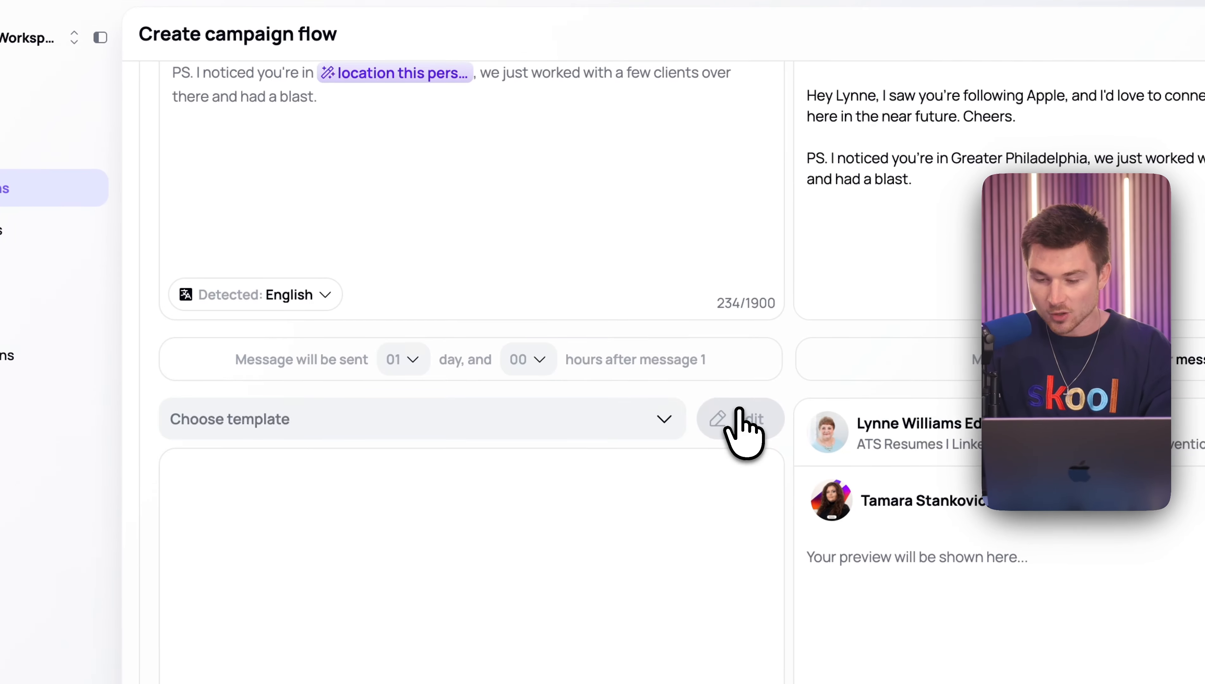
pyautogui.scroll(3, 431, 282)
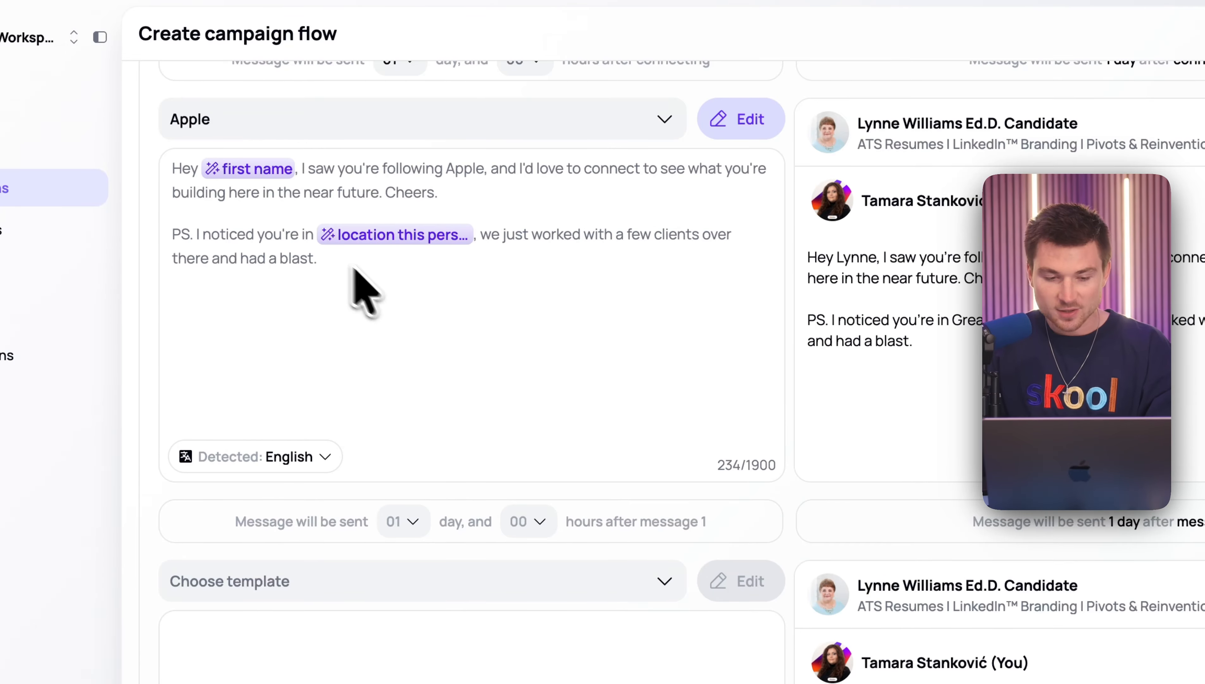
pyautogui.moveTo(358, 288); pyautogui.dragTo(225, 193)
pyautogui.scroll(-5, 317, 291)
pyautogui.scroll(-4, 423, 429)
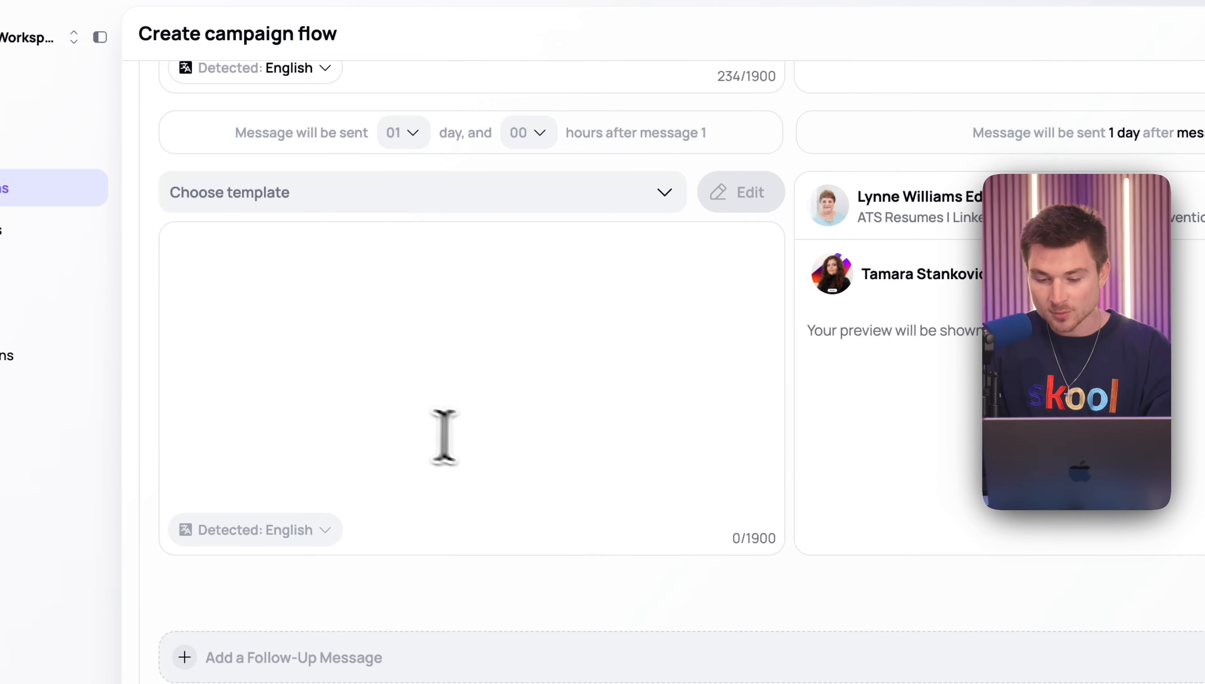
pyautogui.scroll(-5, 564, 449)
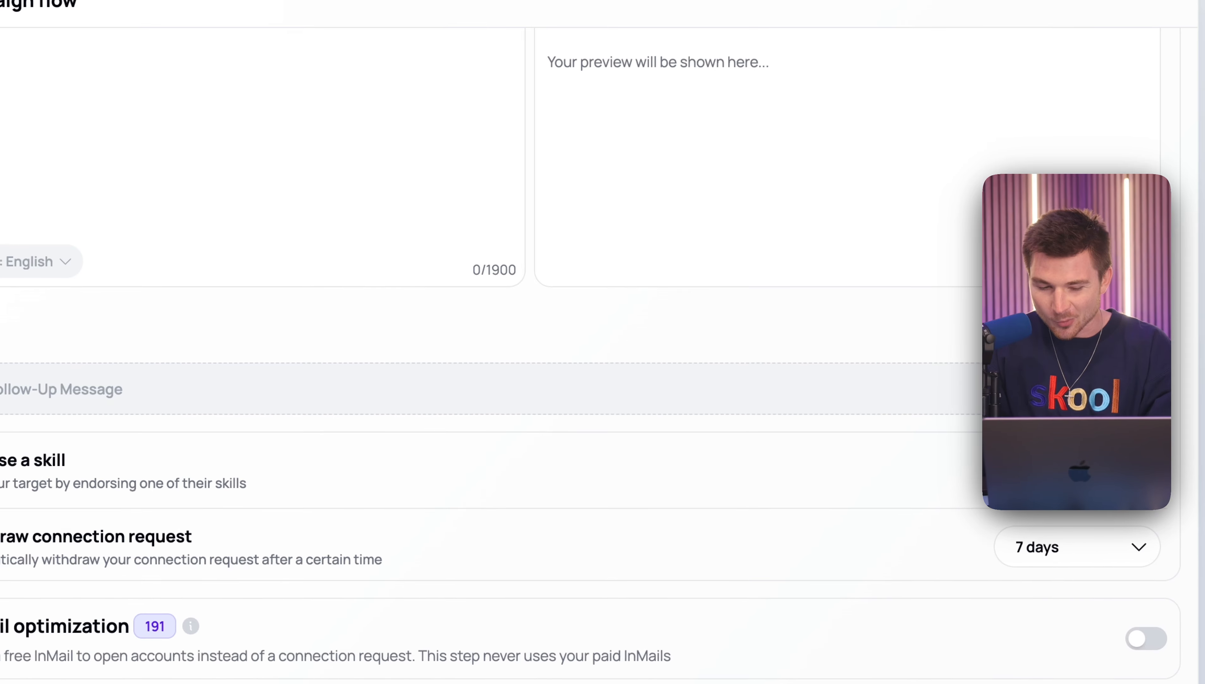
pyautogui.click(1193, 339)
# - Turn on skill endorsement and InMail optimization in the campaign flow
pyautogui.scroll(-1, 705, 329)
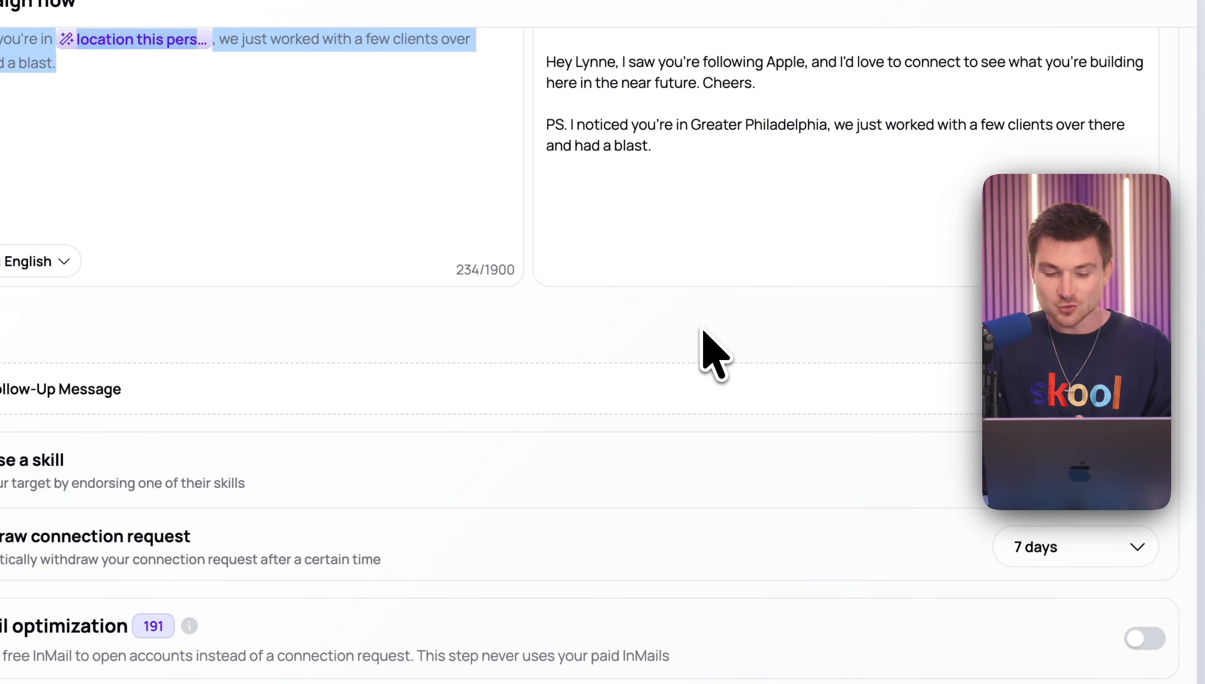
pyautogui.click(1140, 471)
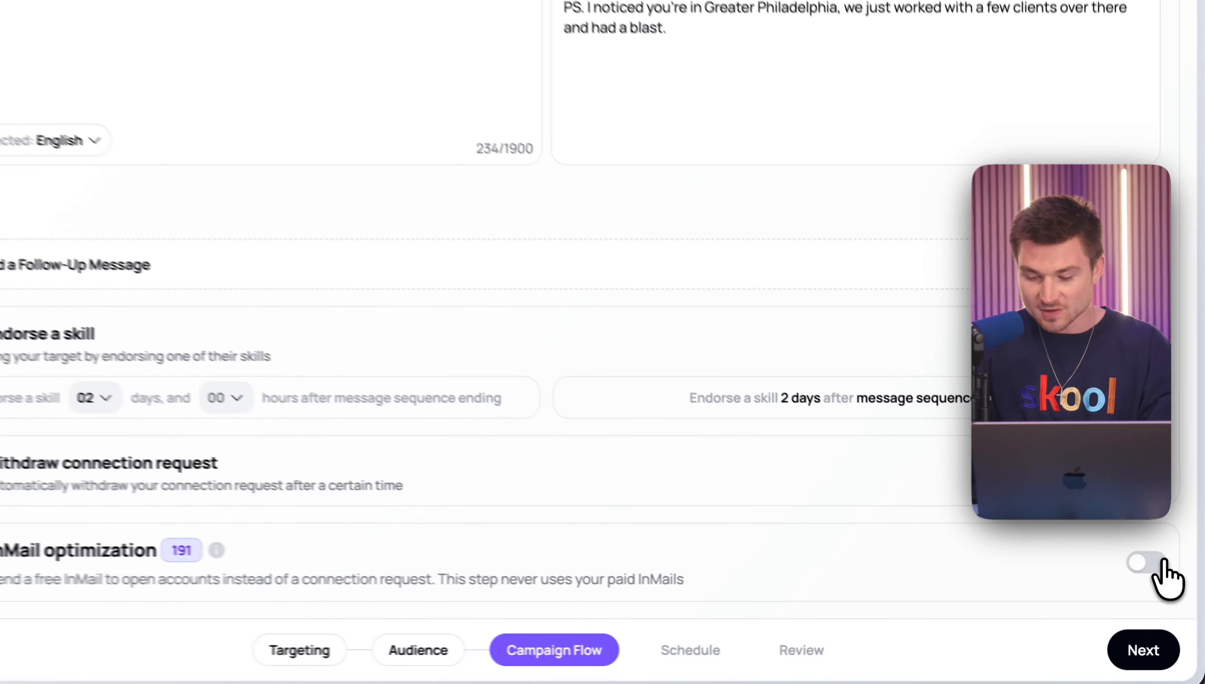
pyautogui.click(1164, 560)
pyautogui.scroll(-10, 1164, 560)
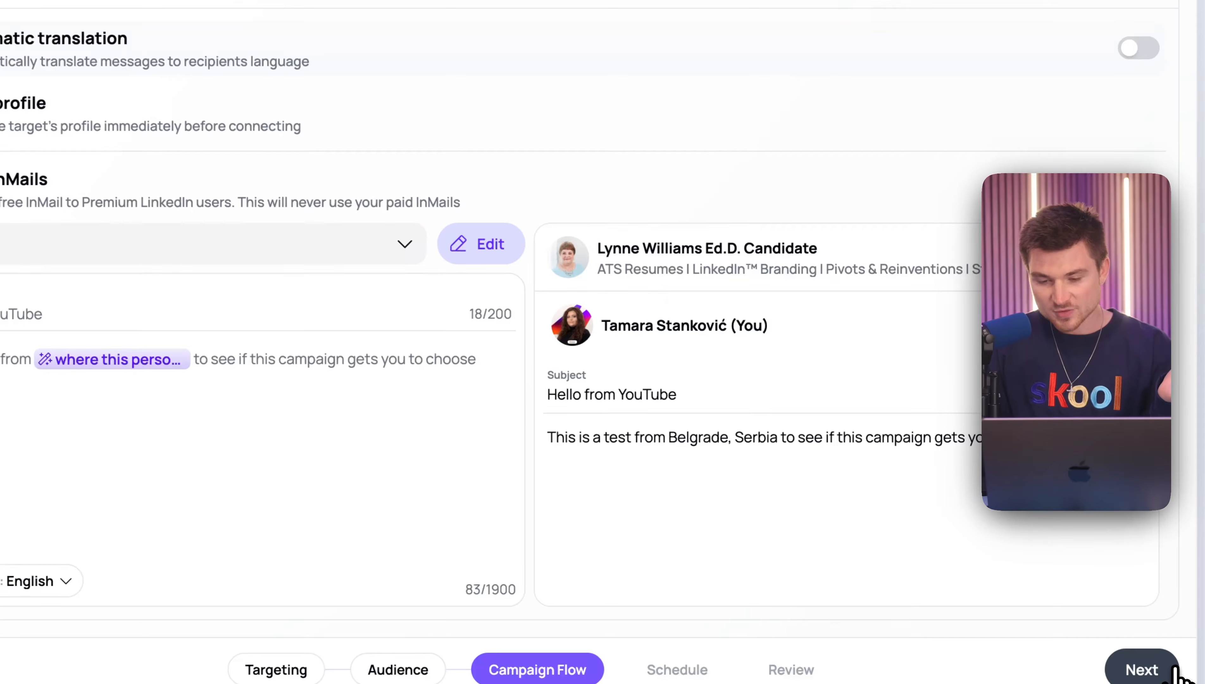
# - Proceed to the campaign schedule and accept working hours of 09:00 to 17:00 for every day, continuing to the review stage
pyautogui.click(1157, 652)
pyautogui.scroll(-5, 757, 460)
pyautogui.scroll(-3, 607, 410)
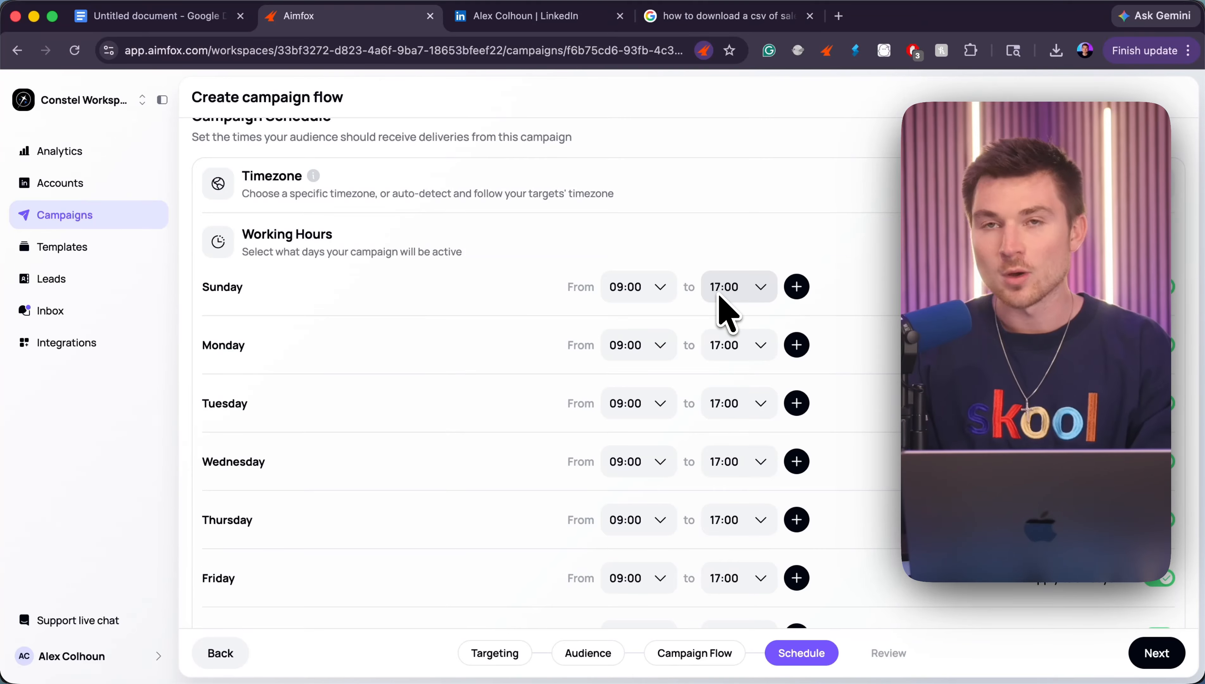
pyautogui.scroll(-2, 720, 309)
pyautogui.click(1174, 648)
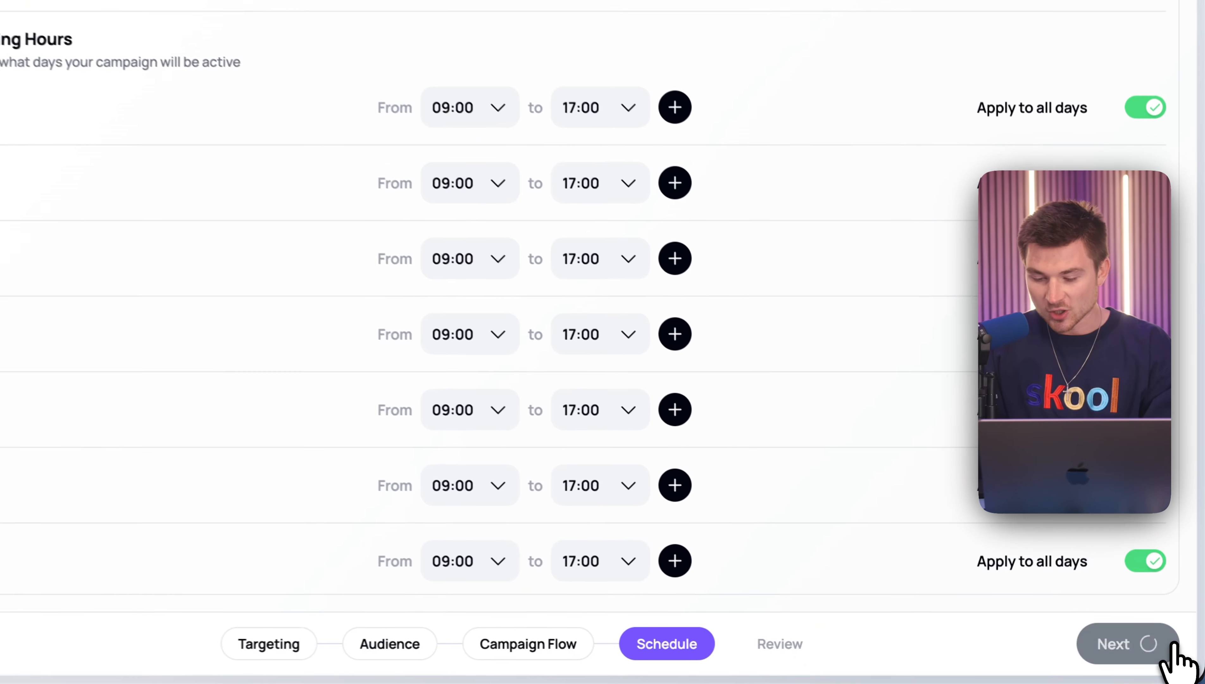